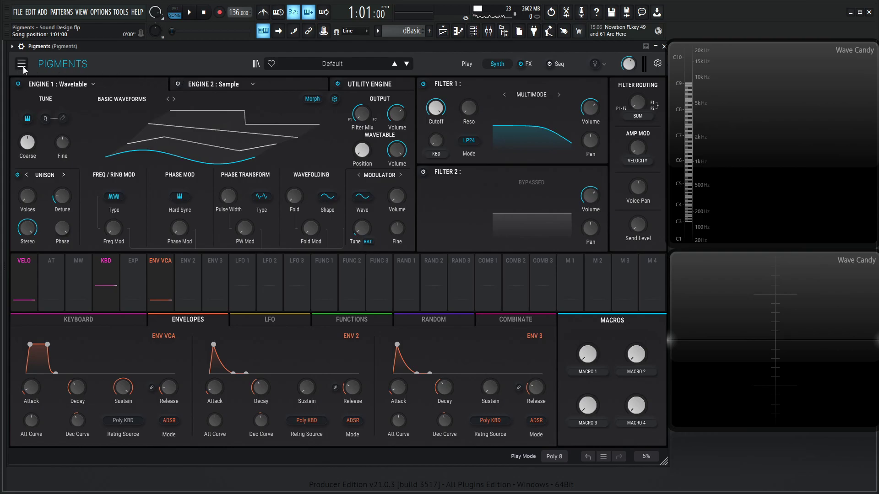
Step: Switch Engine 1 to the Analog type and raise the volumes of oscillators 2 and 3 to 0 dB
{"action": "left_click", "coordinate": [93, 84]}
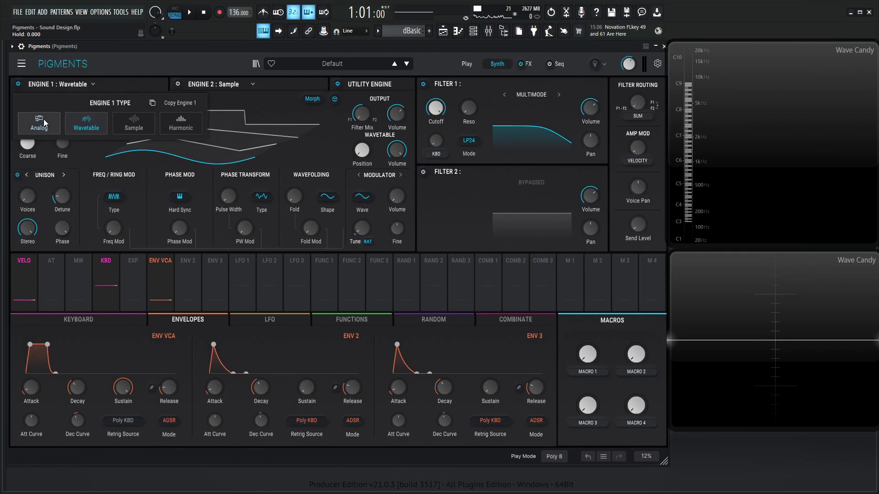
{"action": "left_click", "coordinate": [39, 123]}
{"action": "double_click", "coordinate": [306, 170]}
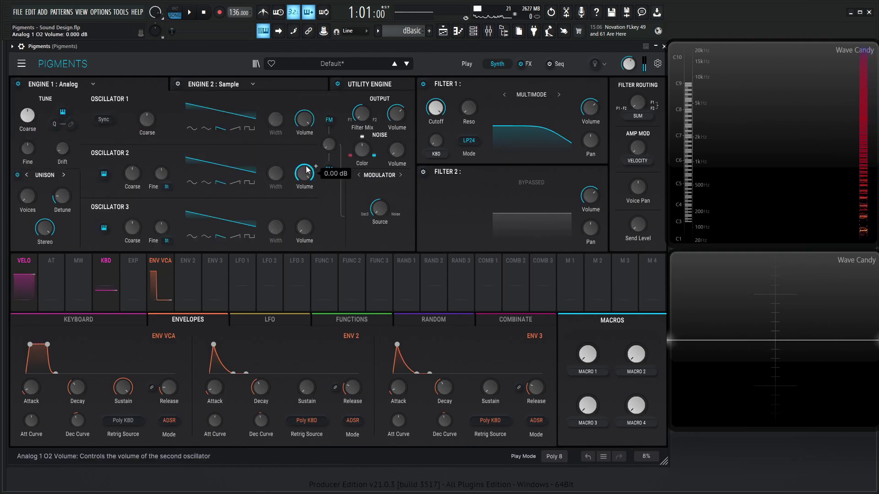
{"action": "double_click", "coordinate": [306, 231]}
Step: Lower oscillator 2's coarse tuning and increase the unison voices and detune in Engine 1
{"action": "left_click_drag", "start_coordinate": [135, 173], "coordinate": [136, 185]}
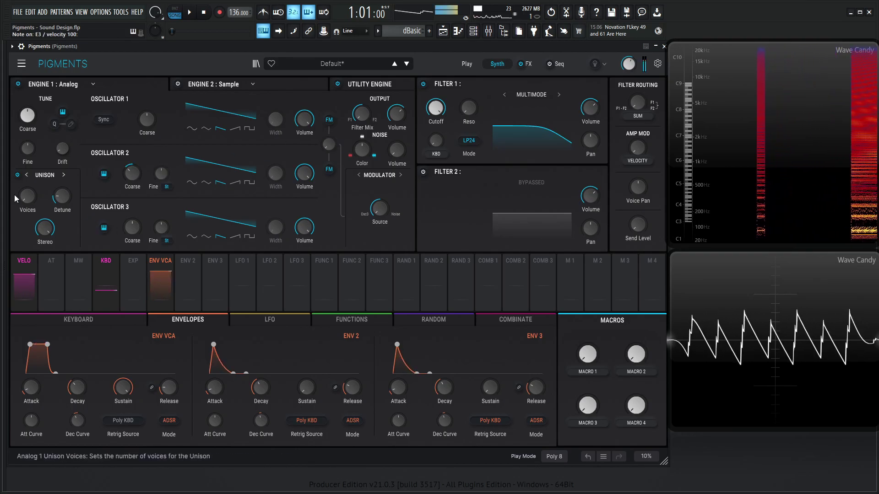
{"action": "left_click_drag", "start_coordinate": [27, 196], "coordinate": [74, 185]}
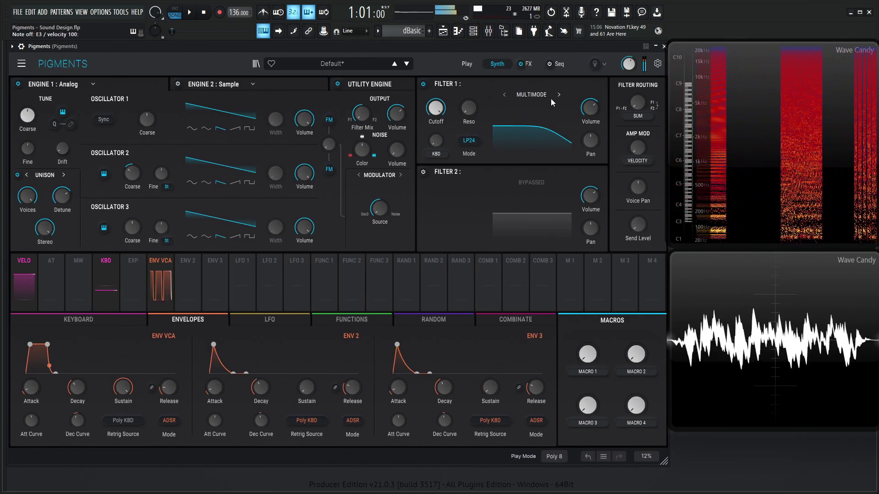
Step: Set Filter 1 to the Comb type in Feedback mode with its frequency at 757 Hz
{"action": "left_click", "coordinate": [525, 95]}
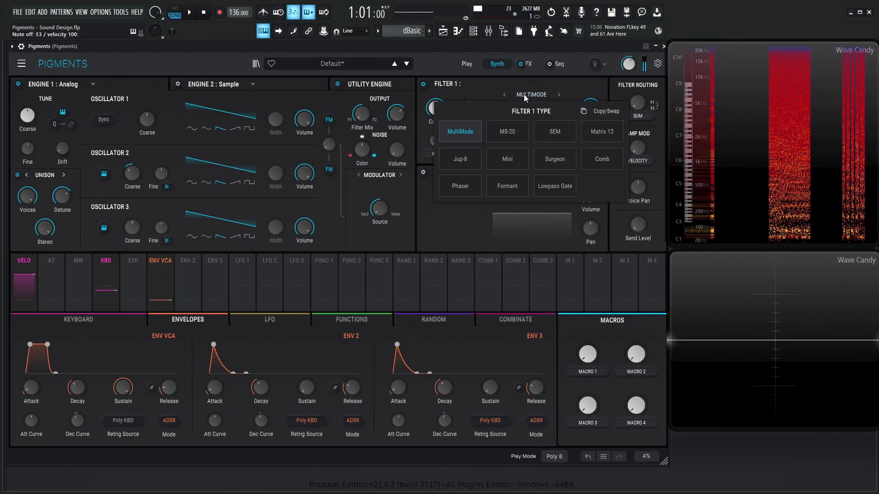
{"action": "left_click", "coordinate": [602, 158]}
{"action": "left_click", "coordinate": [469, 142]}
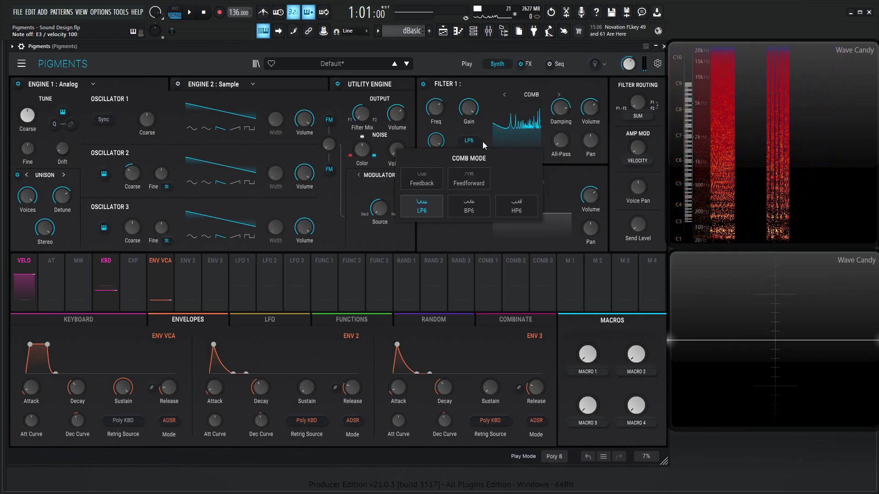
{"action": "left_click", "coordinate": [440, 172]}
{"action": "left_click_drag", "start_coordinate": [441, 112], "coordinate": [441, 87]}
Step: Modulate Filter 1's frequency by a small amount with Random 1, and change Random 1 to Sample & Hold
{"action": "left_click_drag", "start_coordinate": [412, 281], "coordinate": [435, 108]}
{"action": "left_click", "coordinate": [414, 291]}
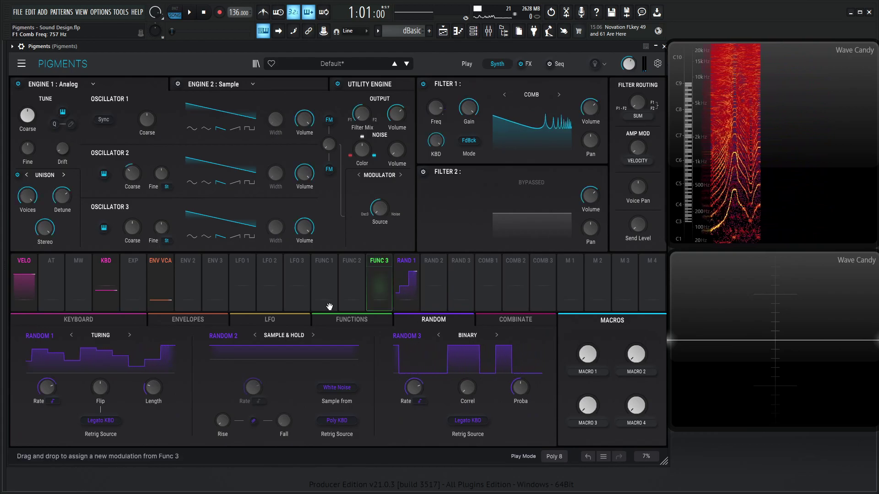
{"action": "left_click", "coordinate": [100, 336]}
{"action": "left_click", "coordinate": [100, 372]}
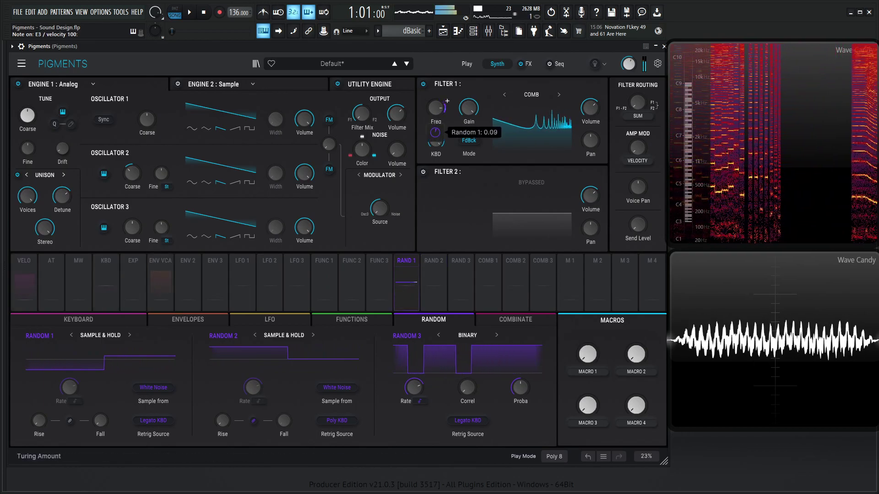
{"action": "mouse_move", "coordinate": [436, 134]}
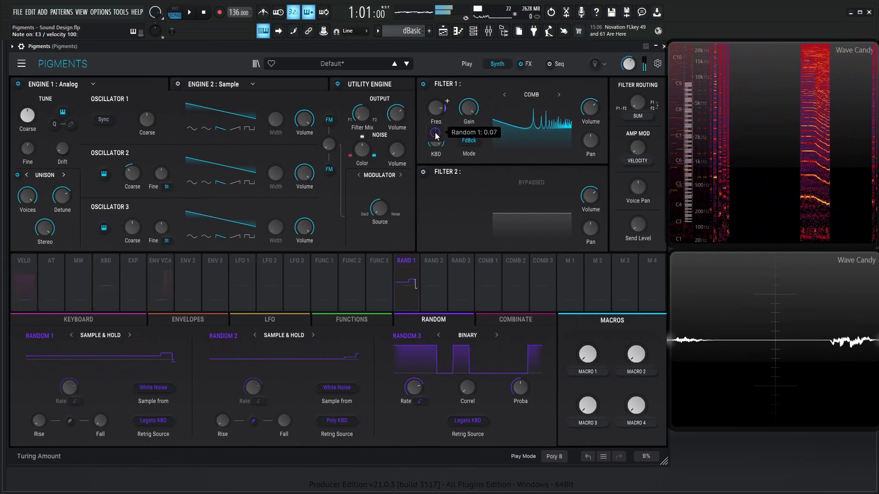
{"action": "scroll", "coordinate": [435, 136], "scroll_direction": "up", "scroll_amount": 2}
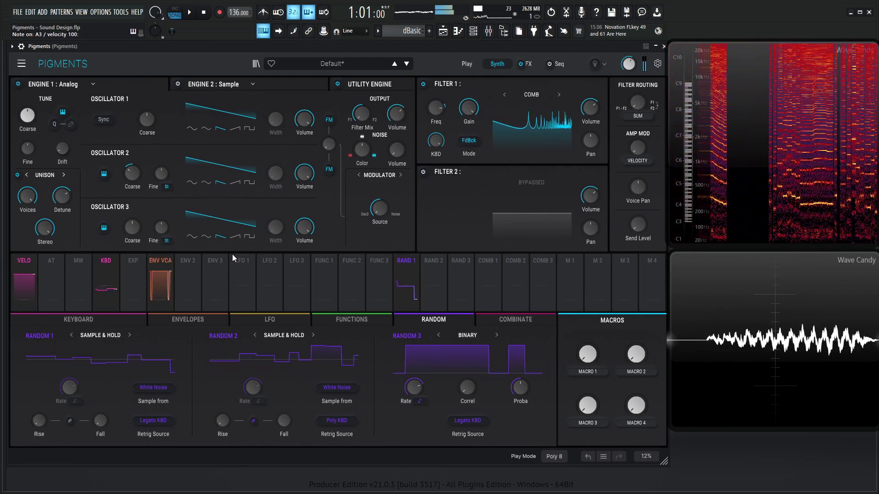
Step: Lengthen the Env VCA release beyond 950 ms
{"action": "left_click", "coordinate": [188, 307]}
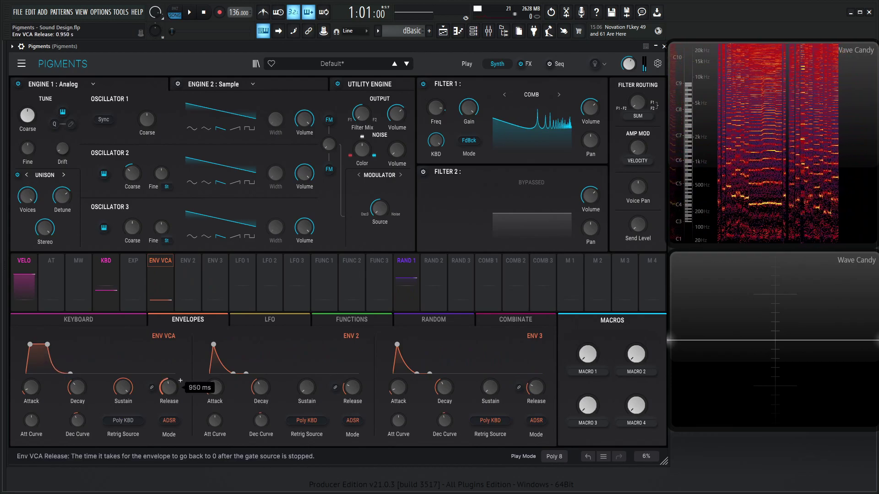
{"action": "scroll", "coordinate": [168, 388], "scroll_direction": "up", "scroll_amount": 5}
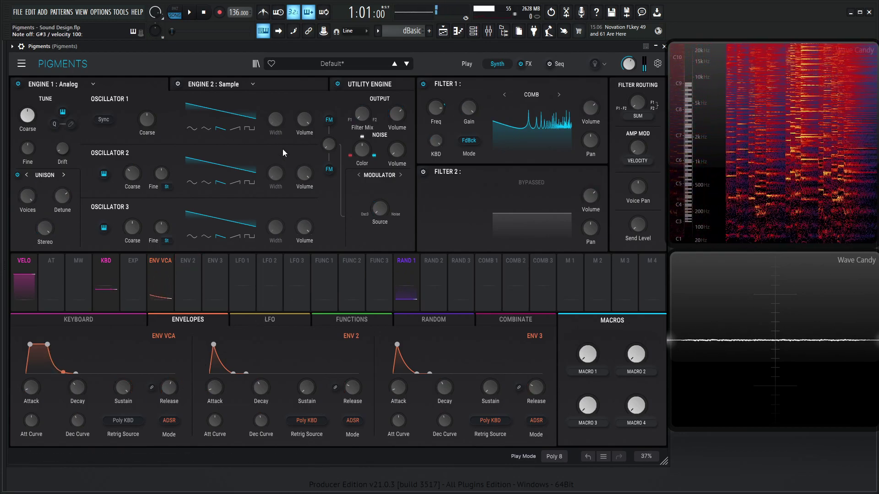
Step: Enable Noise 1 and Noise 2 in the Utility Engine
{"action": "left_click", "coordinate": [367, 83]}
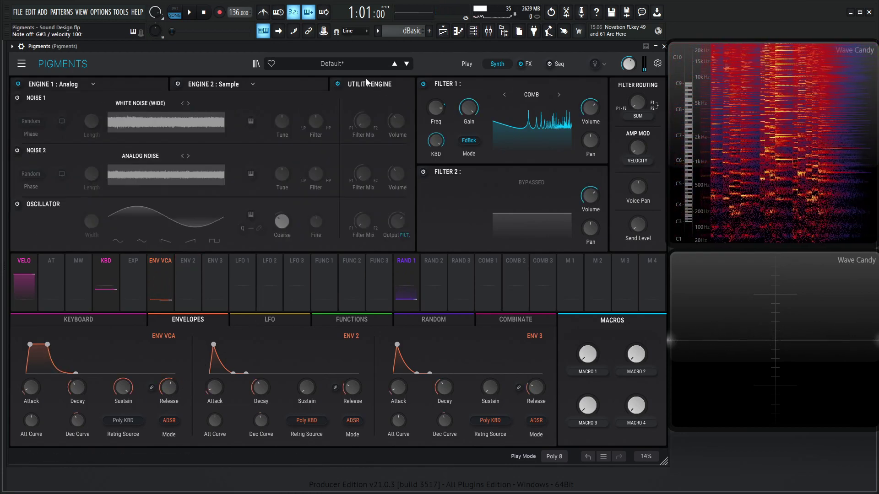
{"action": "left_click", "coordinate": [17, 98]}
{"action": "left_click", "coordinate": [17, 150]}
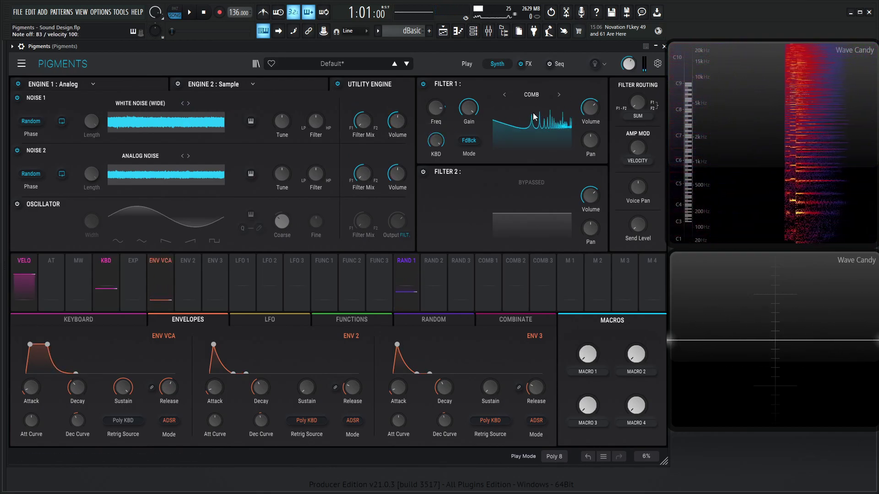
Step: Replace the Delay in FX A with a Compressor, using a ratio of about 8.3 to 1 and a lowered threshold
{"action": "left_click", "coordinate": [525, 63]}
{"action": "left_click", "coordinate": [185, 88]}
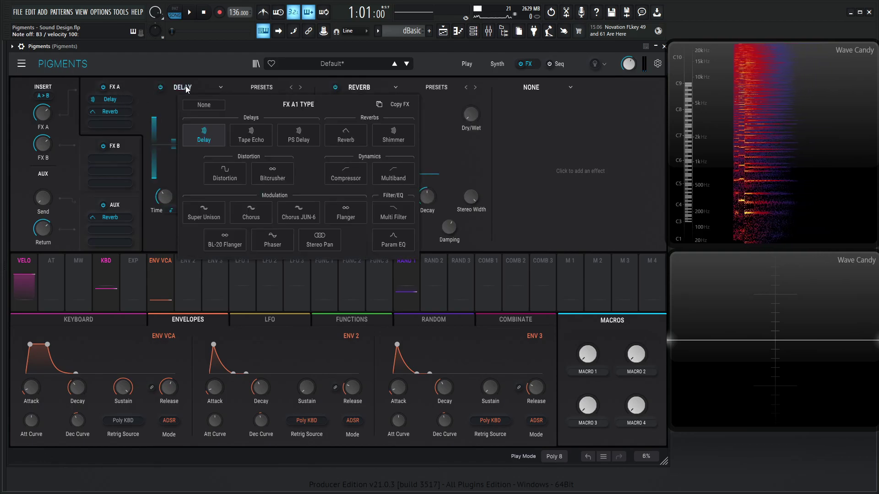
{"action": "left_click", "coordinate": [339, 176]}
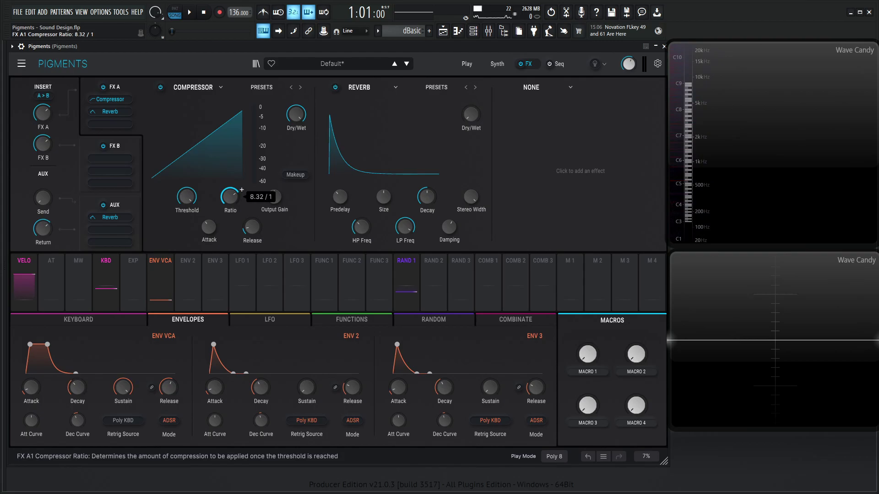
{"action": "left_click_drag", "start_coordinate": [187, 195], "coordinate": [191, 197]}
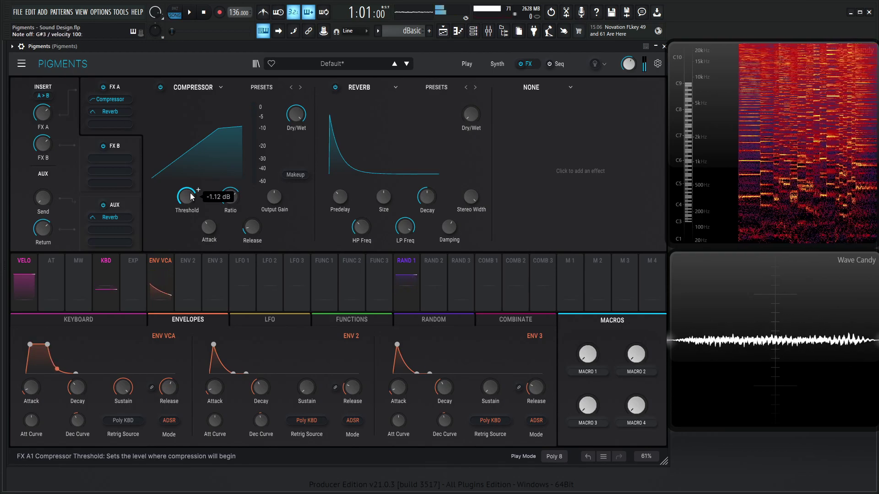
Step: Set the Env VCA release to 3.09 s
{"action": "left_click_drag", "start_coordinate": [172, 388], "coordinate": [173, 385]}
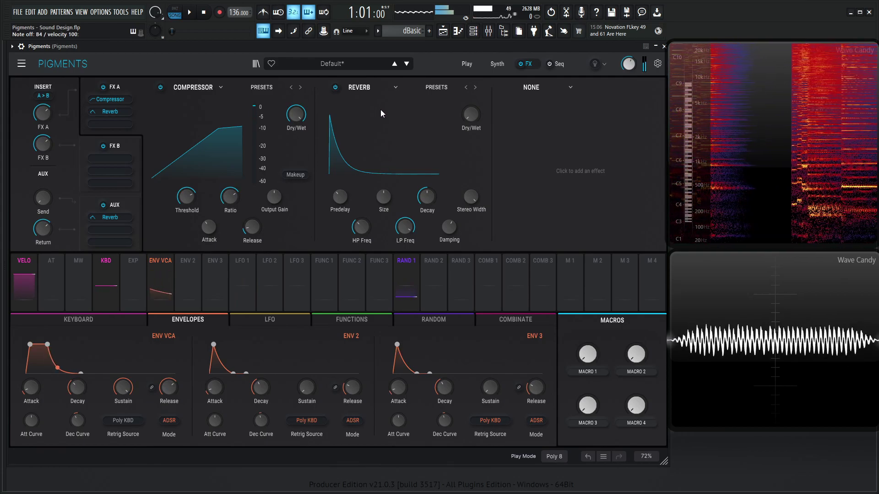
Step: Replace the Reverb in FX A with a Multiband compressor and raise the below thresholds of its high and mid bands
{"action": "left_click", "coordinate": [377, 87]}
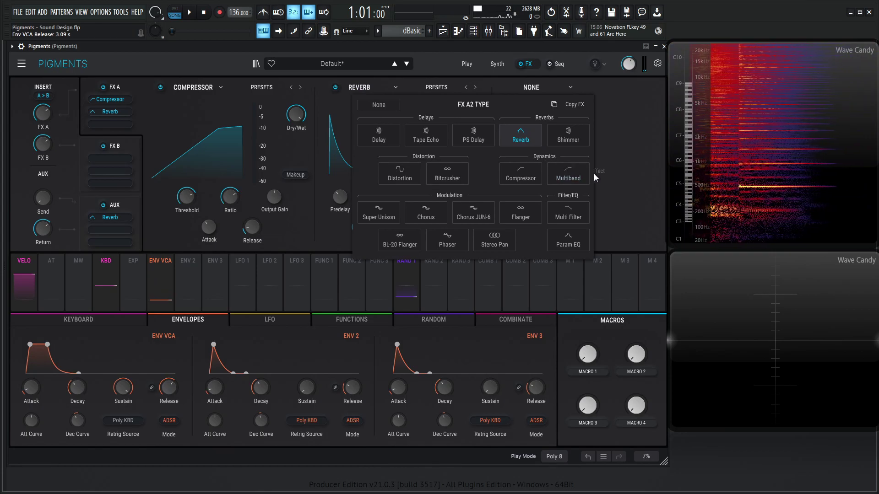
{"action": "left_click", "coordinate": [579, 177]}
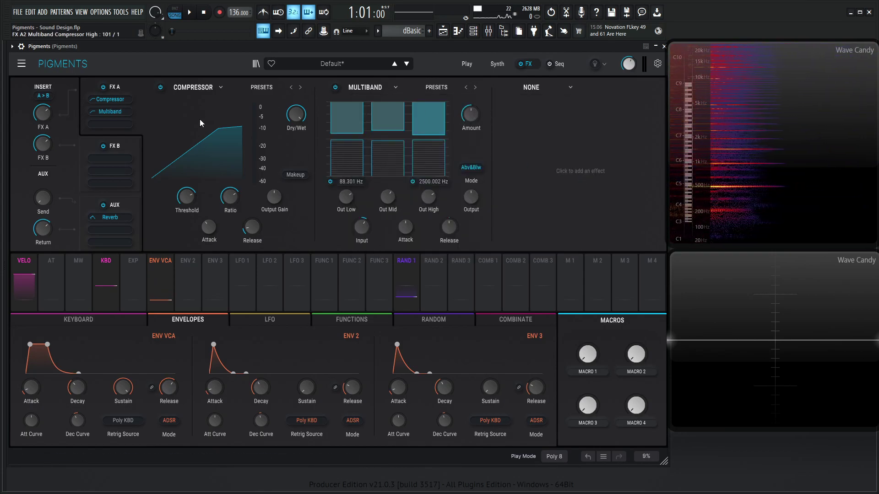
{"action": "mouse_move", "coordinate": [434, 142]}
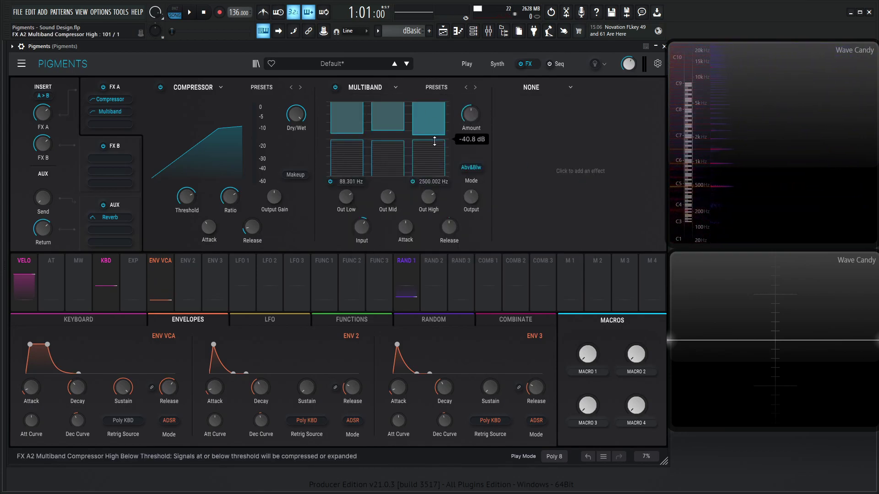
{"action": "left_click_drag", "start_coordinate": [434, 141], "coordinate": [389, 133]}
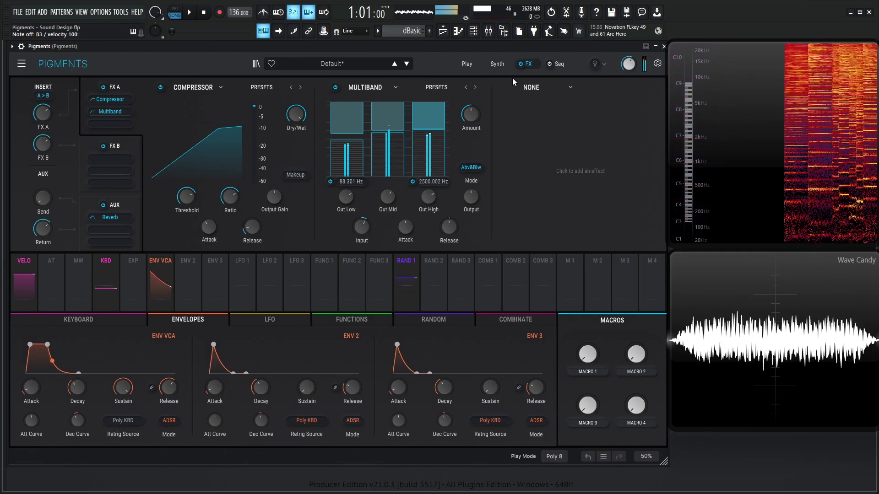
Step: Enable Filter 2 as an MS-20 filter and lower its cutoff to about 4442 Hz
{"action": "left_click", "coordinate": [497, 64]}
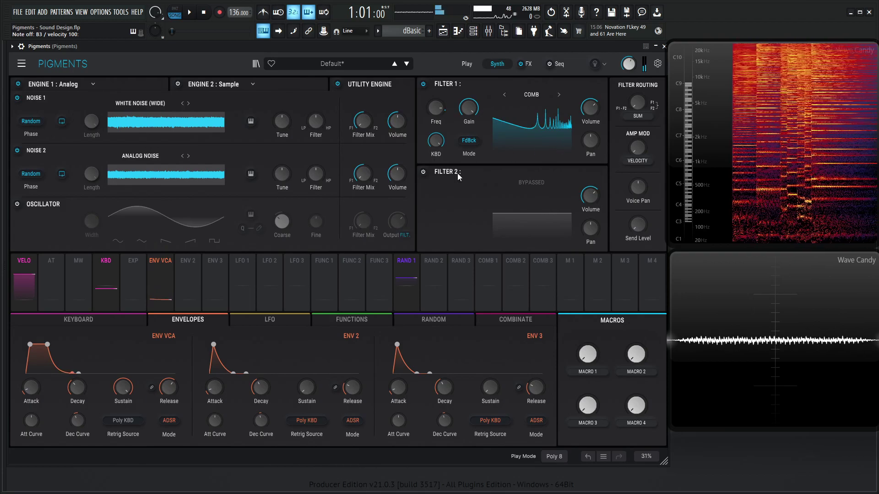
{"action": "left_click", "coordinate": [423, 172]}
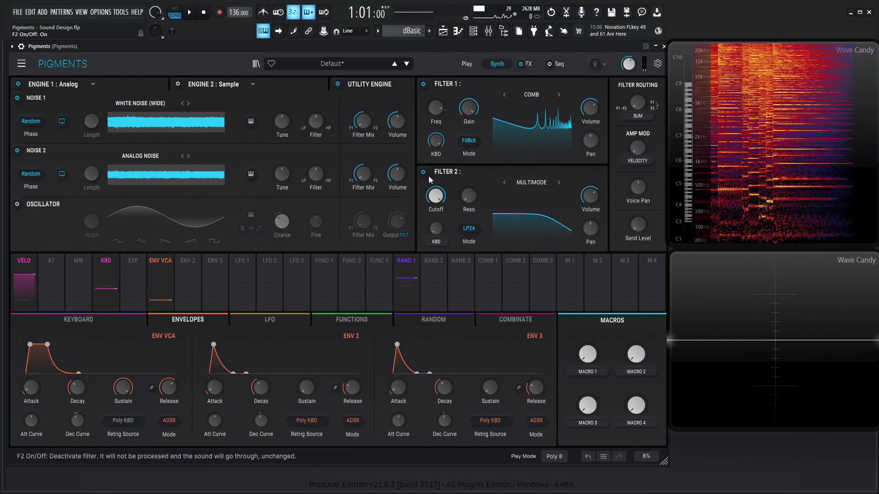
{"action": "left_click", "coordinate": [531, 182]}
{"action": "left_click", "coordinate": [511, 217]}
{"action": "mouse_move", "coordinate": [442, 199]}
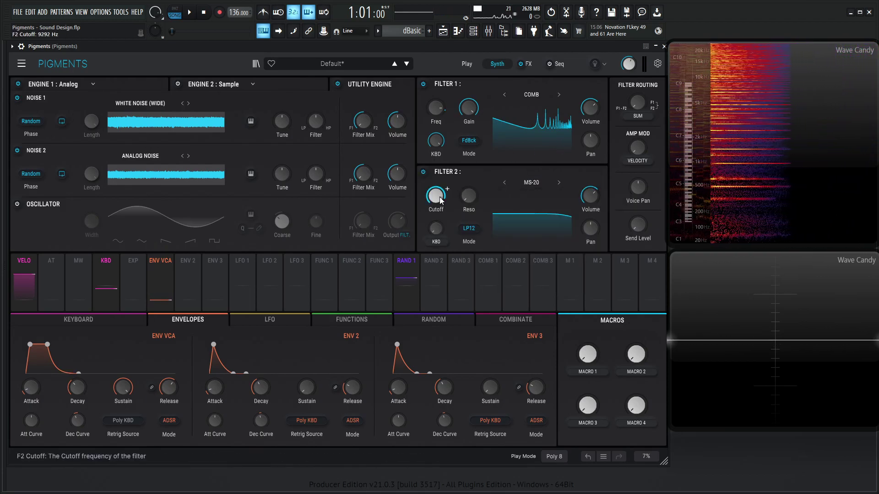
{"action": "left_click_drag", "start_coordinate": [439, 200], "coordinate": [440, 214]}
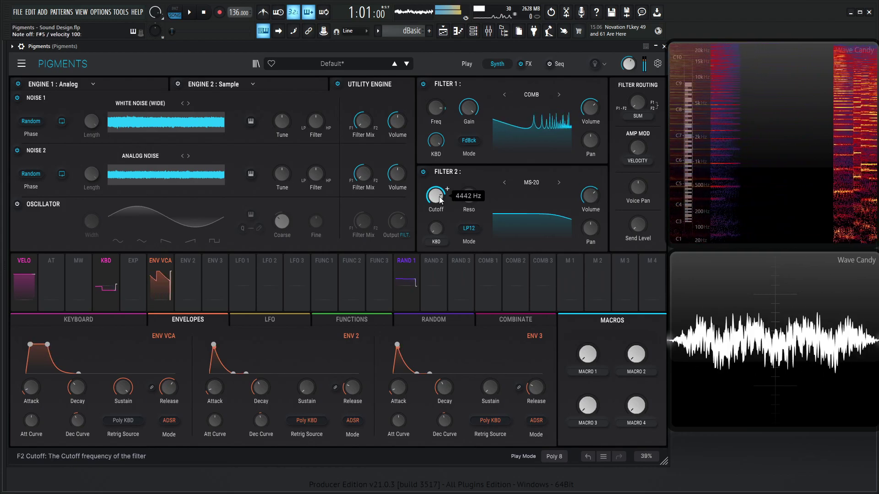
Step: Add a Delay as the third FX A effect, with its high-pass at 105 Hz and its low-pass frequency lowered
{"action": "left_click", "coordinate": [532, 64]}
{"action": "left_click", "coordinate": [528, 88]}
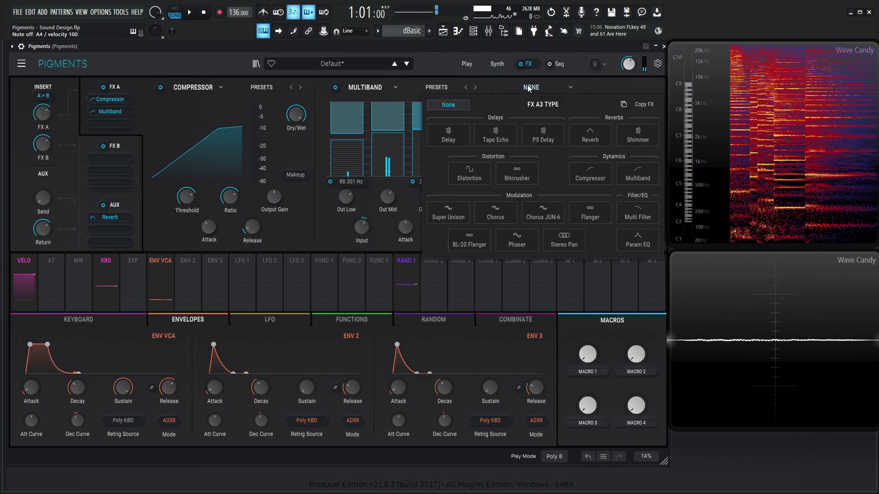
{"action": "left_click", "coordinate": [447, 134]}
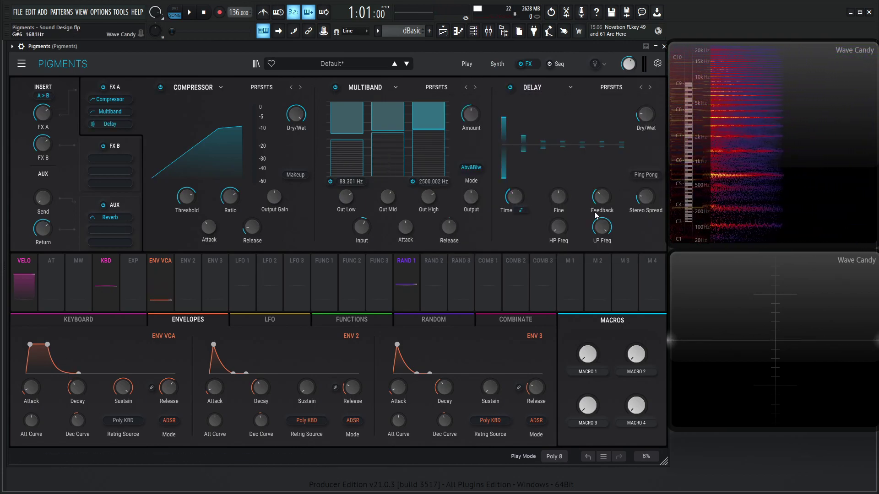
{"action": "left_click_drag", "start_coordinate": [558, 227], "coordinate": [558, 225]}
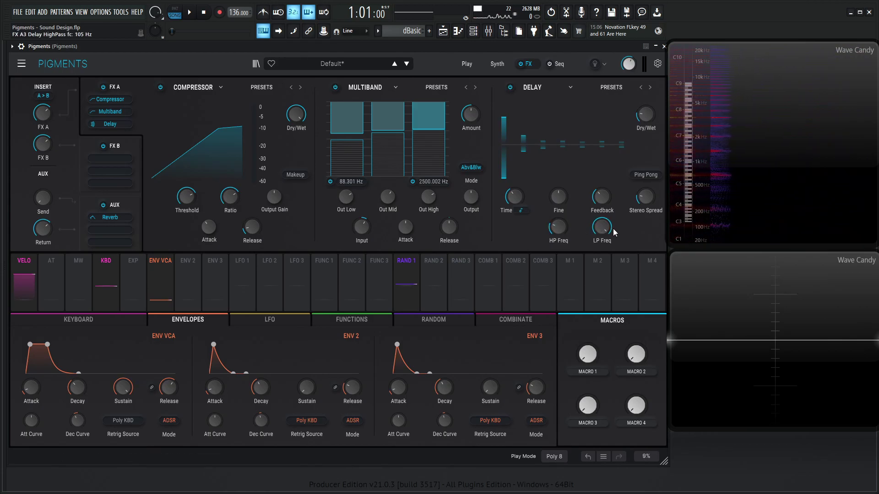
{"action": "left_click_drag", "start_coordinate": [611, 229], "coordinate": [611, 243]}
Step: Raise the delay's stereo spread to 0.124 and slightly increase its fine time
{"action": "mouse_move", "coordinate": [657, 108]}
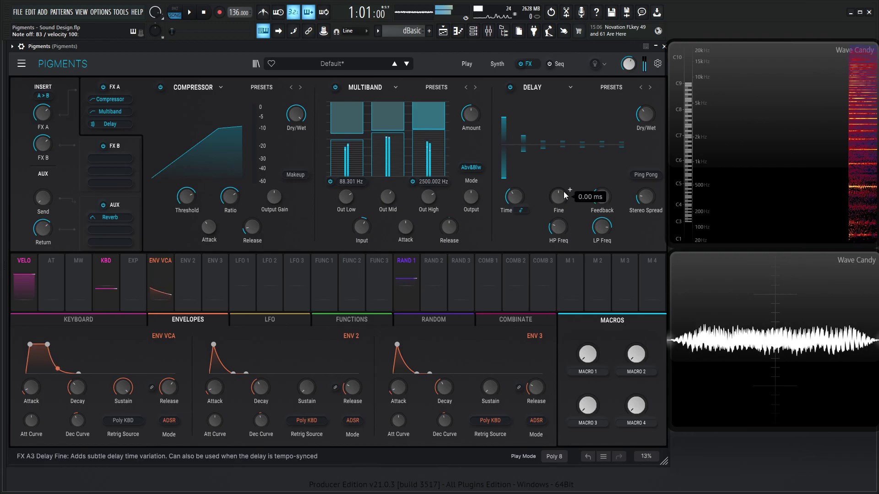
{"action": "mouse_move", "coordinate": [652, 196]}
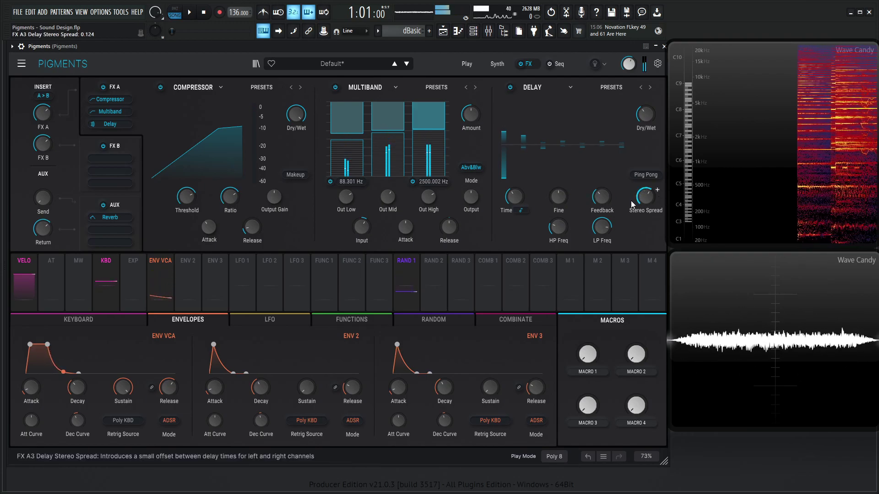
{"action": "mouse_move", "coordinate": [556, 198]}
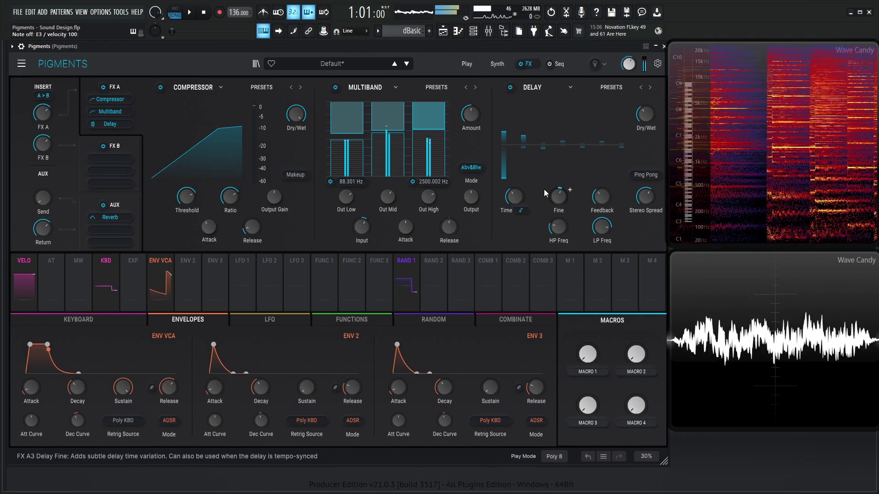
Step: Add a PS Delay as the first effect in FX B
{"action": "left_click", "coordinate": [130, 143]}
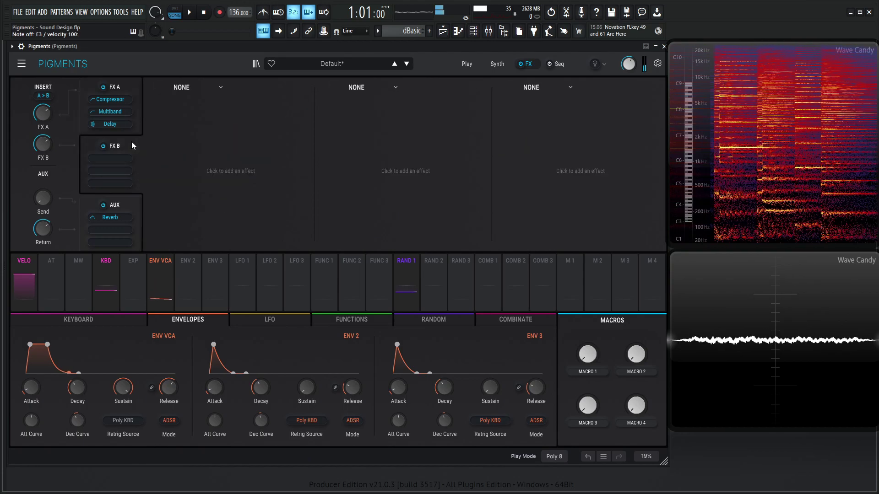
{"action": "left_click", "coordinate": [179, 87]}
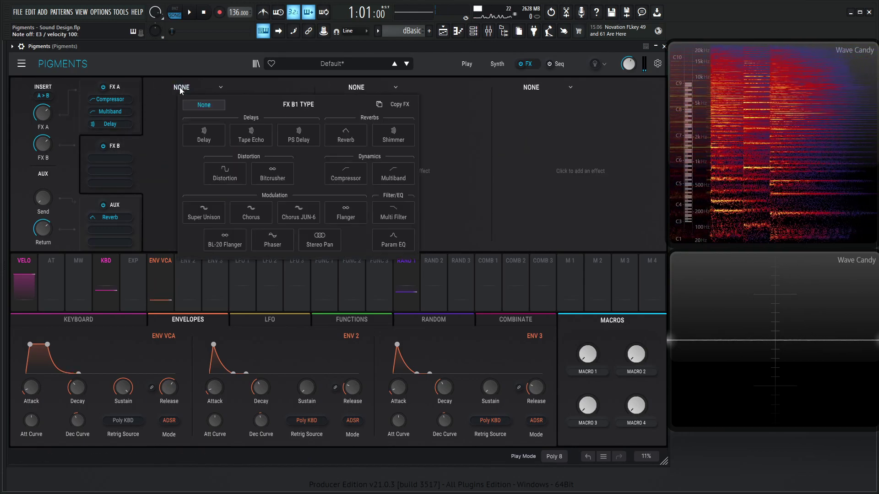
{"action": "left_click", "coordinate": [299, 137]}
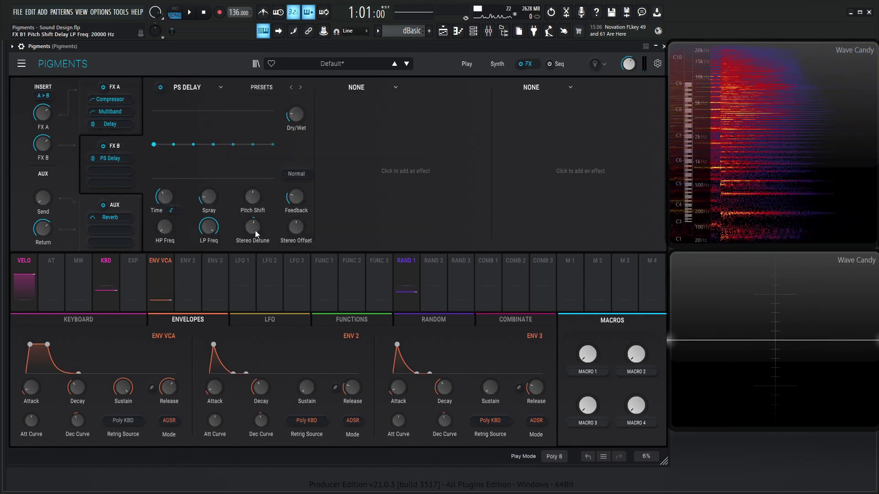
Step: Lower the PS Delay's pitch shift to about -9 semitones and modulate it slightly with Random 1
{"action": "left_click_drag", "start_coordinate": [253, 197], "coordinate": [253, 224]}
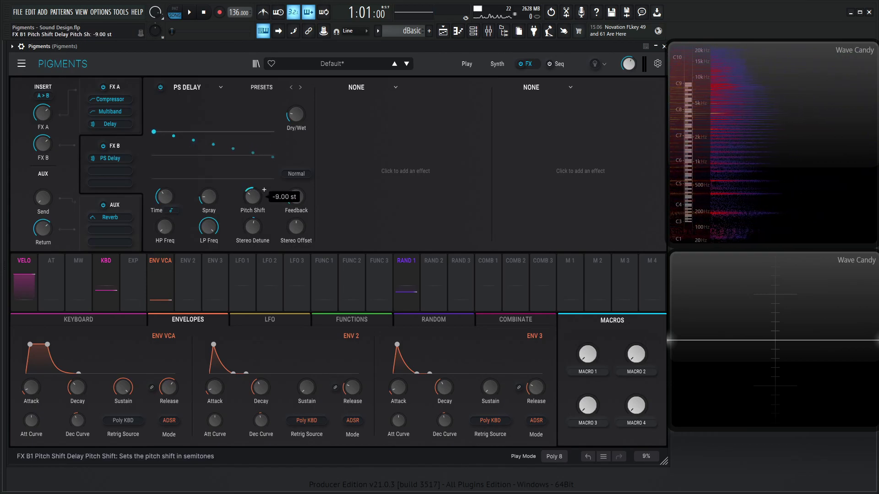
{"action": "left_click_drag", "start_coordinate": [402, 293], "coordinate": [253, 196]}
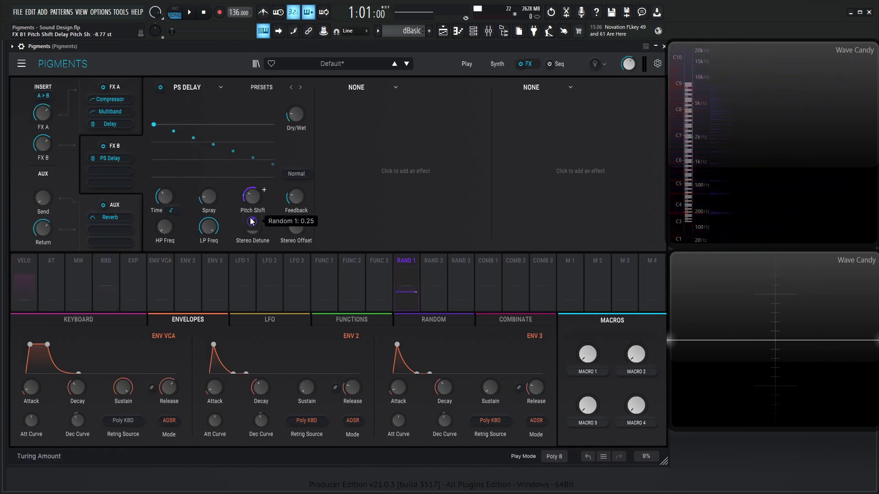
{"action": "scroll", "coordinate": [251, 221], "scroll_direction": "down", "scroll_amount": 3}
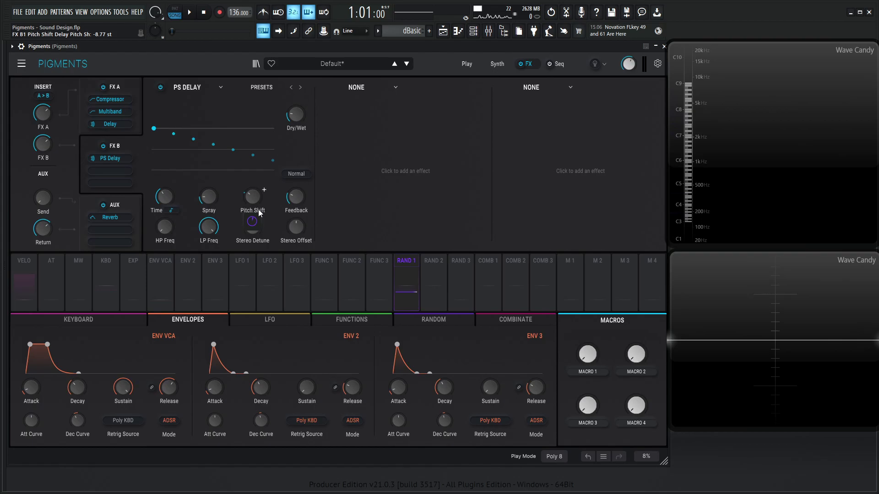
{"action": "key", "text": "h"}
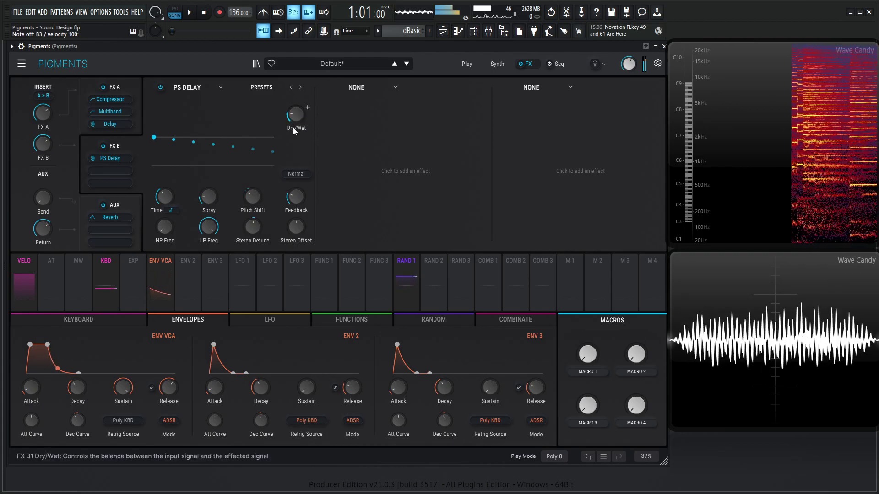
Step: Narrow the PS Delay's band by raising its high-pass and lowering its low-pass frequency, and raise its stereo detune to 88.6 cents
{"action": "left_click_drag", "start_coordinate": [164, 229], "coordinate": [164, 227]}
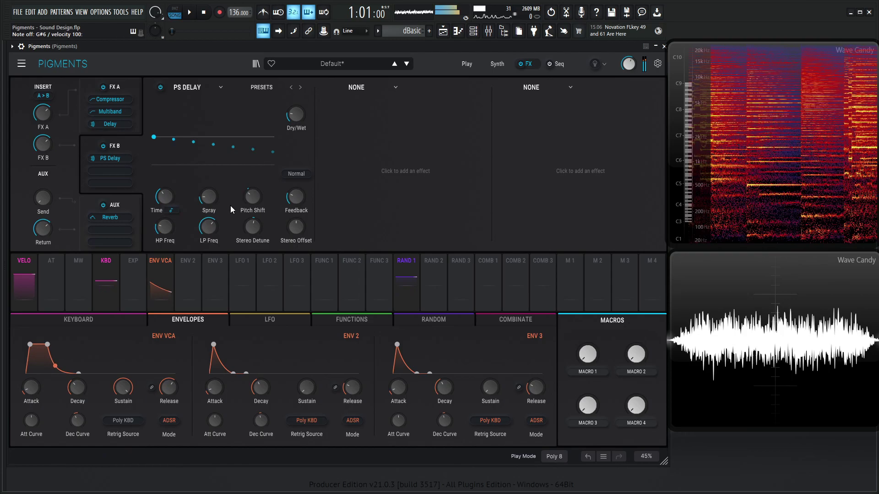
{"action": "mouse_move", "coordinate": [256, 229]}
{"action": "left_click_drag", "start_coordinate": [253, 229], "coordinate": [253, 215]}
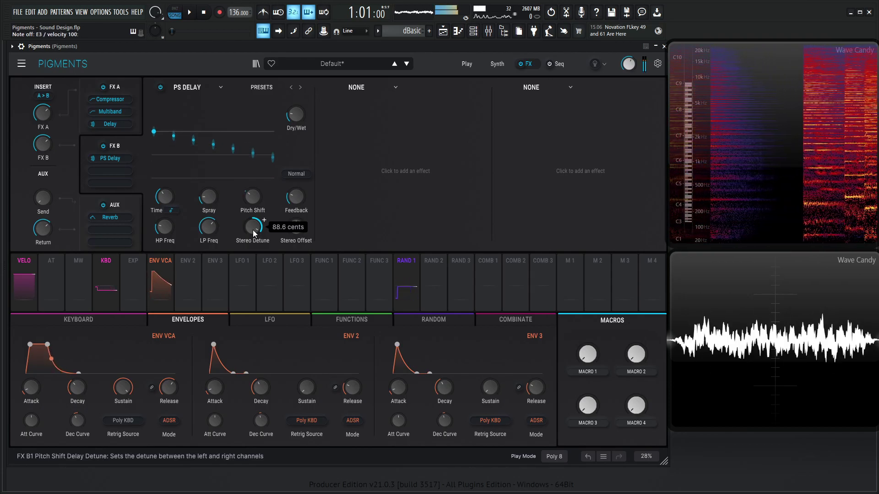
Step: Add a Shimmer as the second FX B effect, with pitch shift at -6.00 st, modulation at 4.00 and a wider stereo width
{"action": "left_click", "coordinate": [357, 89]}
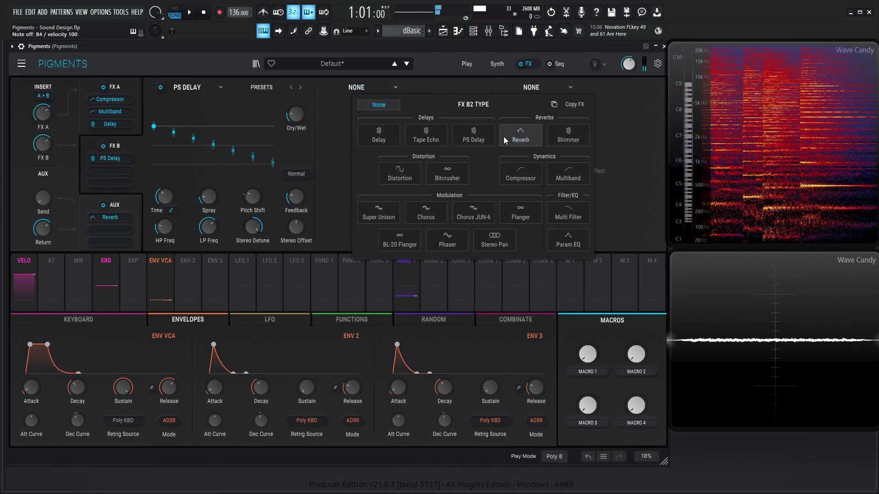
{"action": "left_click", "coordinate": [571, 138]}
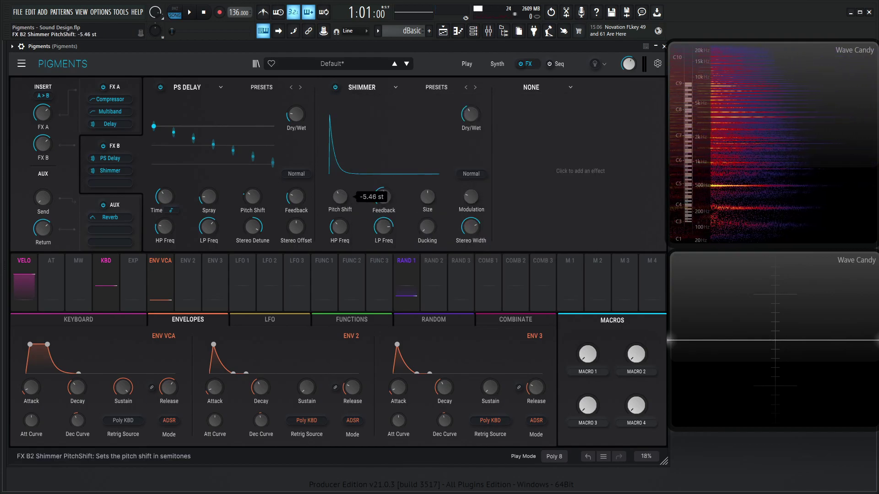
{"action": "key", "text": "n"}
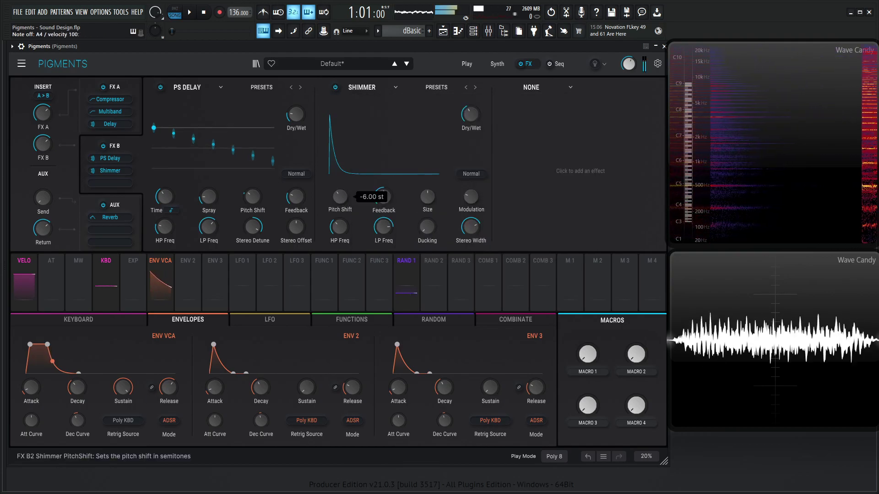
{"action": "key", "text": "6"}
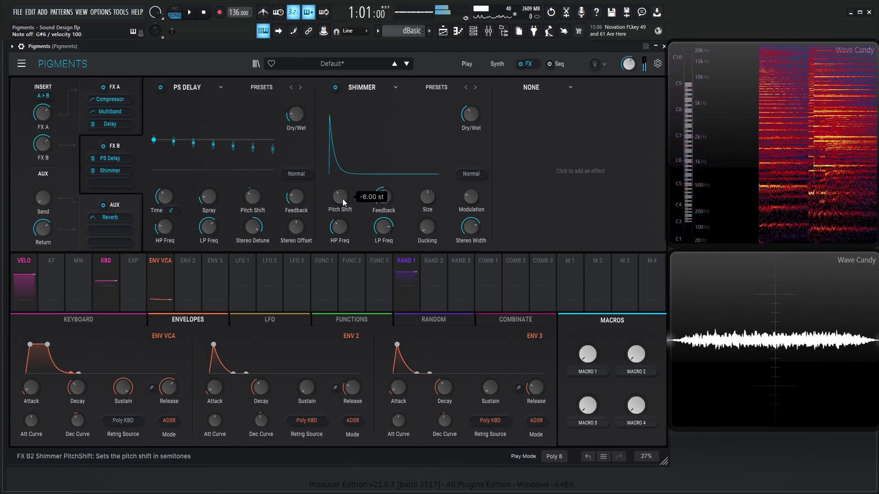
{"action": "left_click_drag", "start_coordinate": [471, 227], "coordinate": [470, 206]}
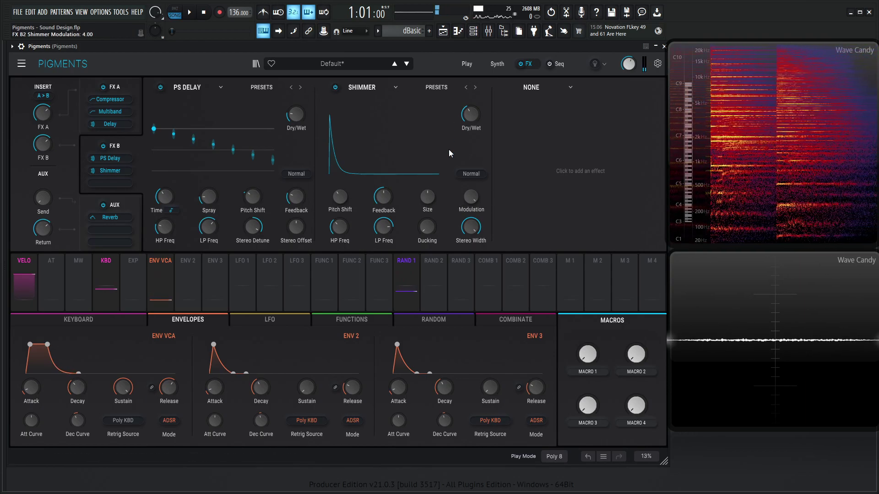
{"action": "key", "text": "e"}
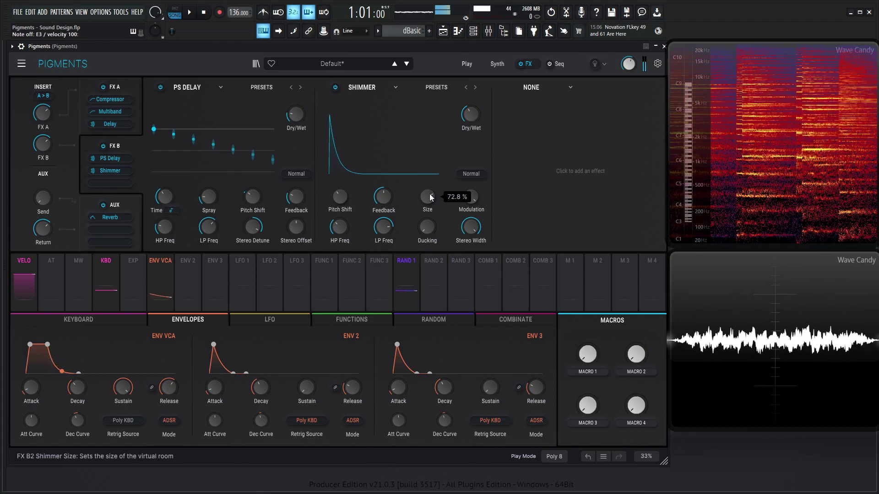
Step: Add a Param EQ as the third FX B effect and make a small low-mid cut with its first peak band
{"action": "left_click", "coordinate": [532, 87]}
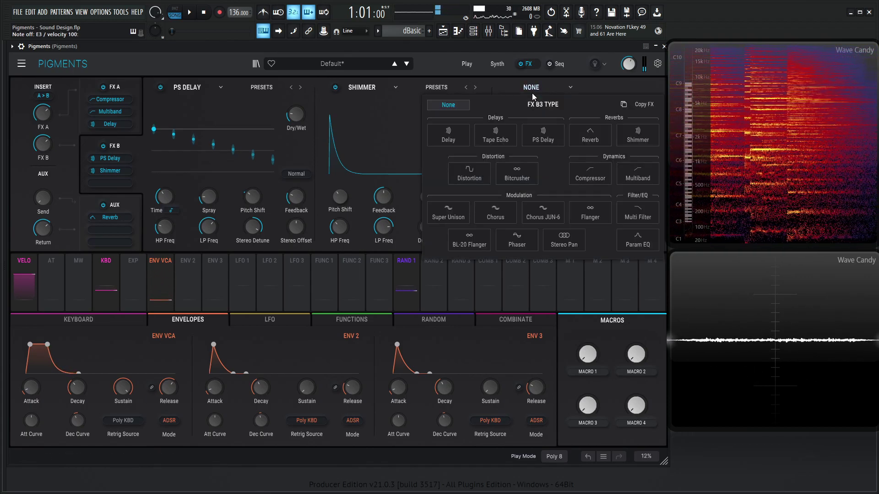
{"action": "left_click", "coordinate": [652, 250]}
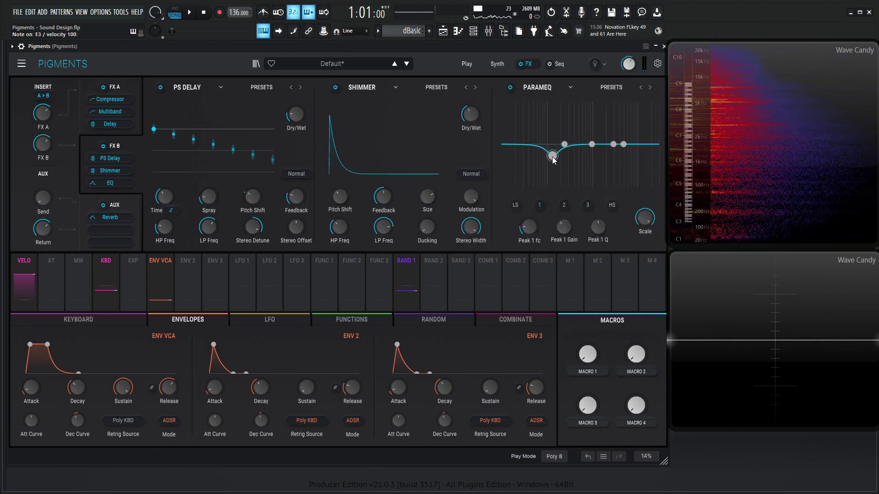
{"action": "left_click_drag", "start_coordinate": [553, 157], "coordinate": [550, 157]}
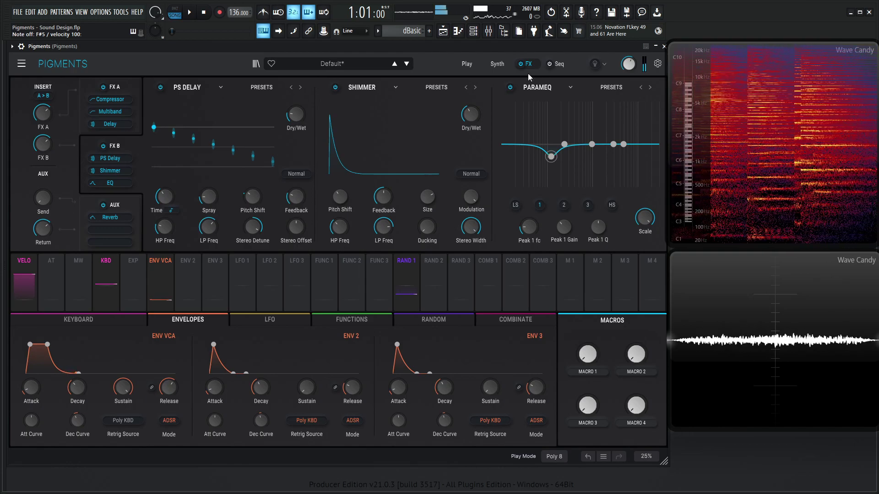
Step: Assign Macro 1 to the comb filter's frequency, turn the macro fully up and name it cut
{"action": "left_click", "coordinate": [497, 65]}
{"action": "mouse_move", "coordinate": [548, 267]}
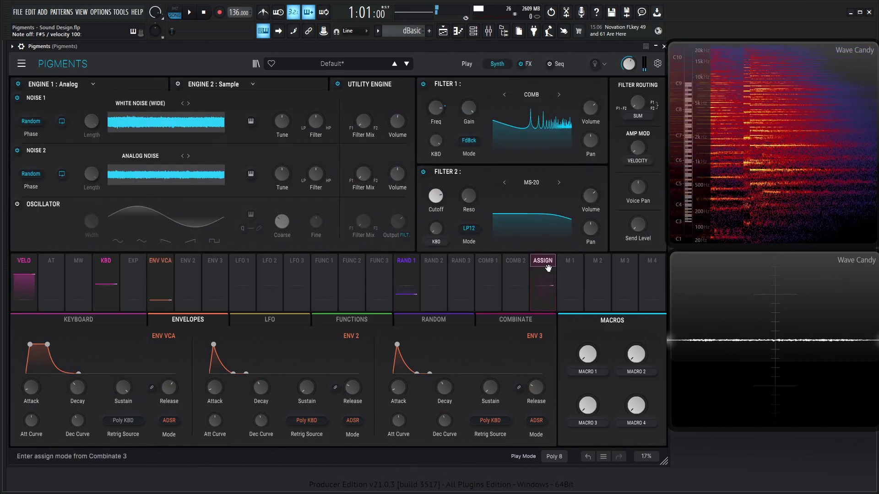
{"action": "left_click_drag", "start_coordinate": [571, 293], "coordinate": [445, 132]}
{"action": "left_click_drag", "start_coordinate": [587, 358], "coordinate": [587, 316]}
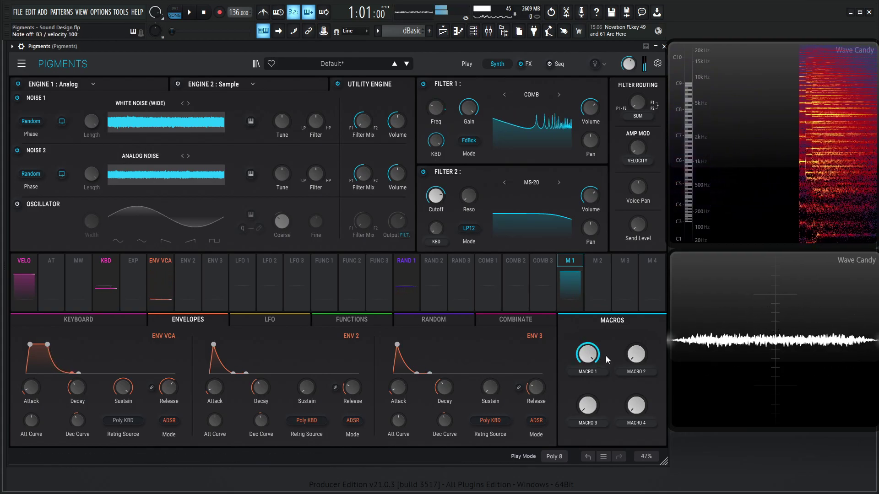
{"action": "key", "text": "Return"}
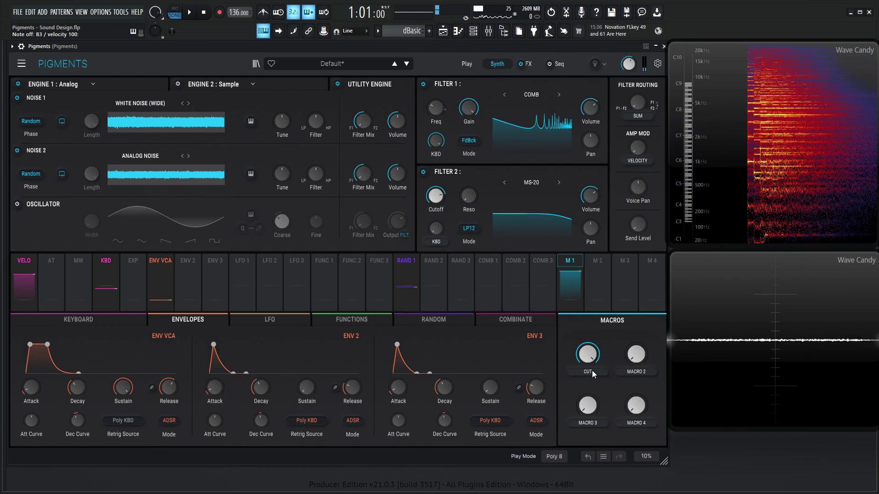
Step: Sweep the cut macro down while playing notes, and set it to 0.828
{"action": "left_click_drag", "start_coordinate": [589, 354], "coordinate": [589, 408]}
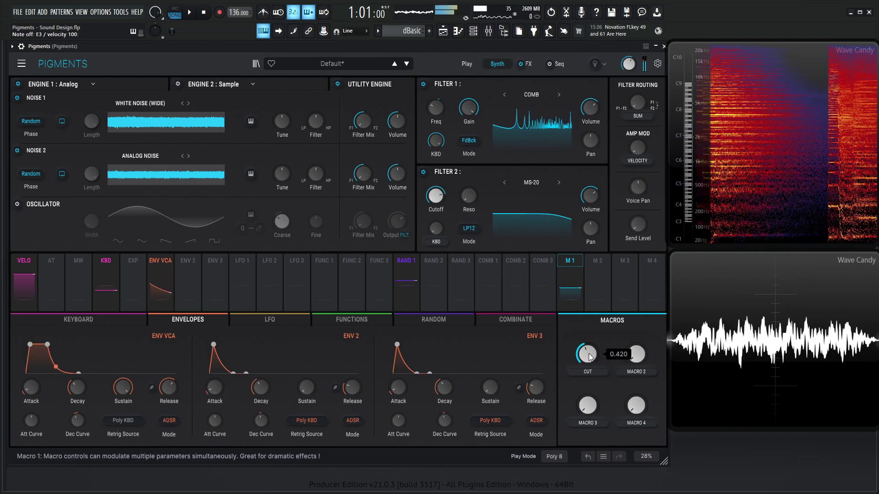
{"action": "scroll", "coordinate": [588, 355], "scroll_direction": "down", "scroll_amount": 6}
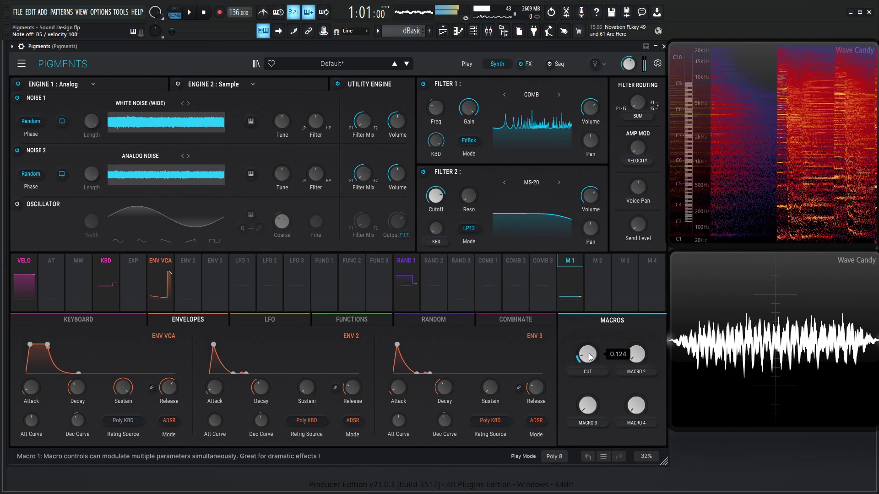
{"action": "left_click_drag", "start_coordinate": [589, 354], "coordinate": [590, 304]}
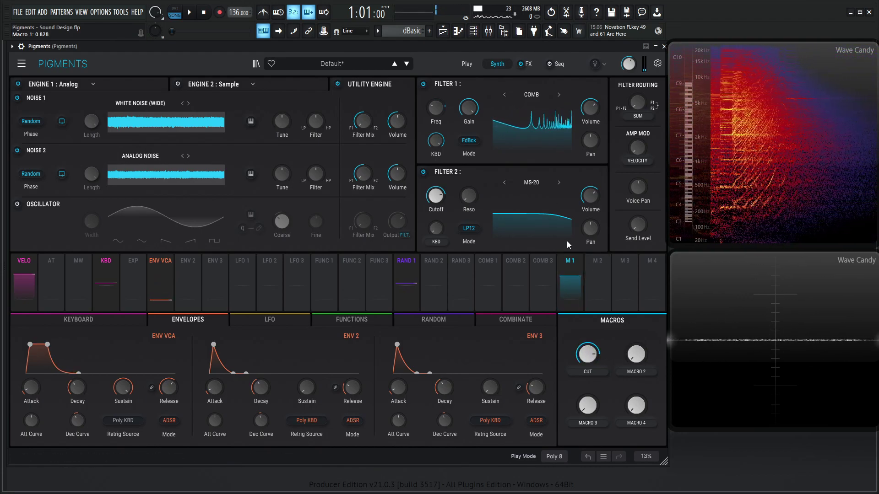
{"action": "key", "text": "c"}
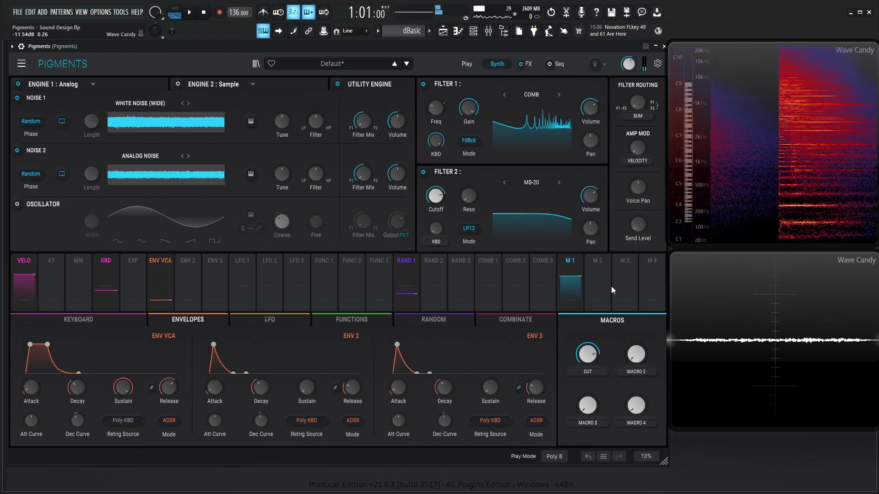
Step: Lower the MS-20 filter's cutoff to about 50.7 Hz, modulate it with Macro 2 and name the macro cut2
{"action": "left_click_drag", "start_coordinate": [601, 298], "coordinate": [436, 214]}
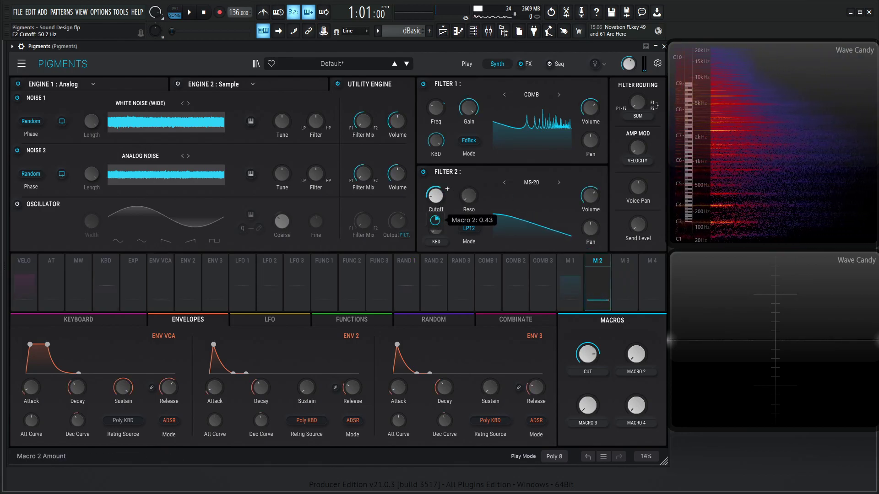
{"action": "double_click", "coordinate": [646, 370]}
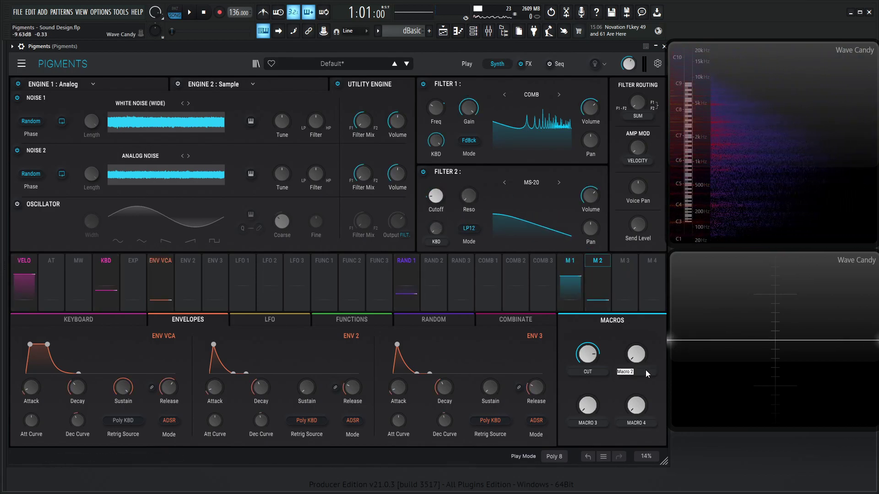
{"action": "type", "text": "cut2"}
{"action": "key", "text": "Return"}
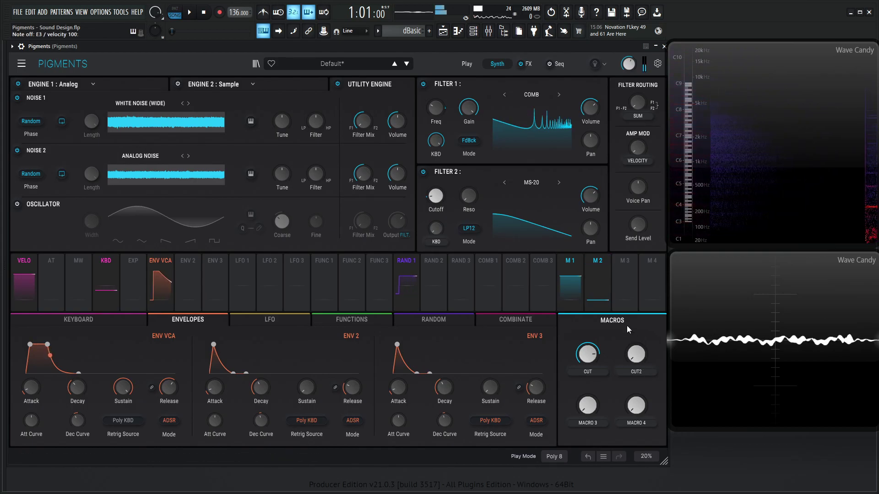
Step: Turn up the cut2 macro to open the MS-20 filter
{"action": "scroll", "coordinate": [635, 358], "scroll_direction": "up", "scroll_amount": 5}
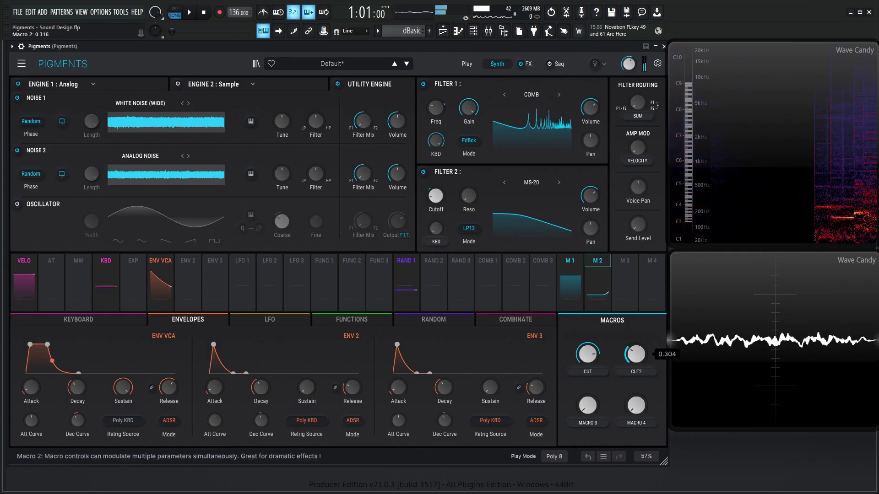
{"action": "mouse_move", "coordinate": [635, 358]}
{"action": "left_mouse_down"}
{"action": "mouse_move", "coordinate": [635, 327]}
{"action": "mouse_move", "coordinate": [635, 351]}
{"action": "left_mouse_up"}
{"action": "left_click", "coordinate": [531, 63]}
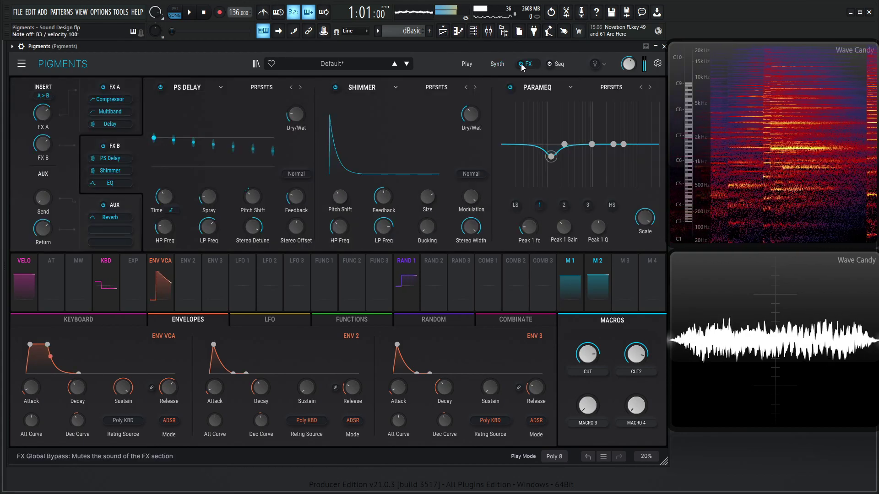
{"action": "left_click", "coordinate": [507, 64]}
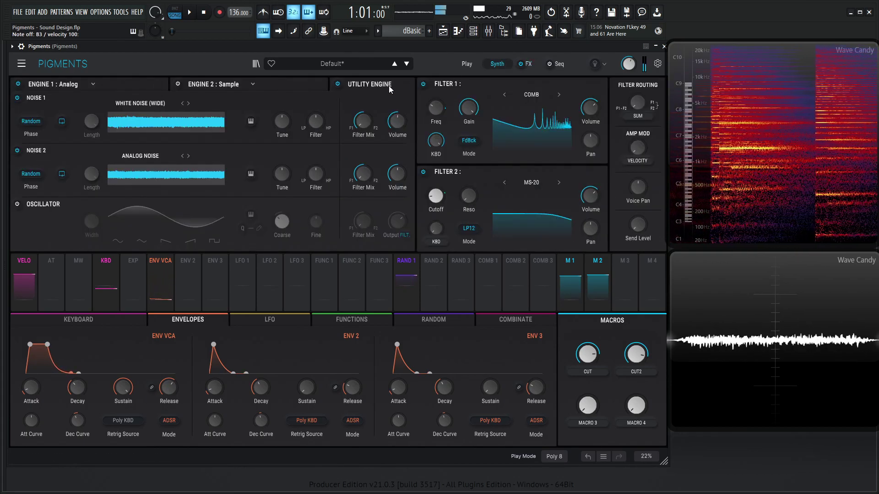
Step: Enable the Utility Engine's oscillator and route its output directly, bypassing the filters
{"action": "left_click", "coordinate": [18, 205]}
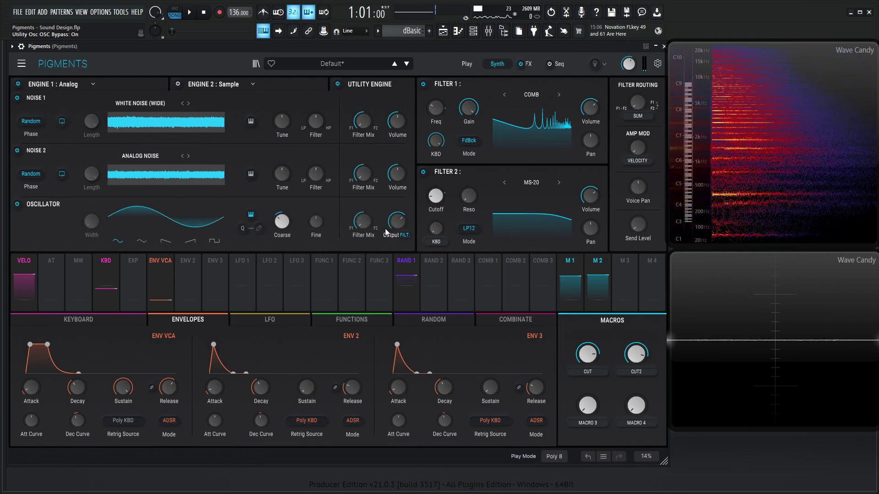
{"action": "left_click", "coordinate": [404, 235]}
{"action": "left_click", "coordinate": [476, 271]}
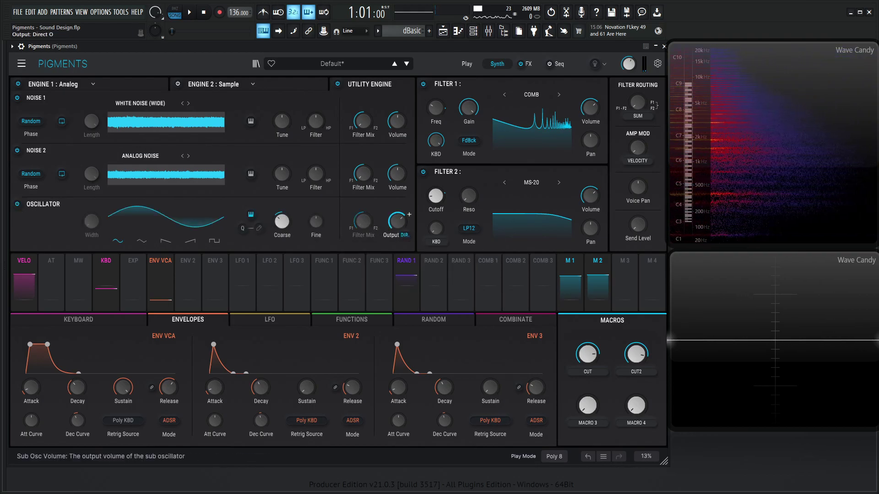
Step: Control the utility oscillator's output volume with Macro 3, set the macro to 0.744 and name it sub
{"action": "left_click_drag", "start_coordinate": [445, 222], "coordinate": [398, 221]}
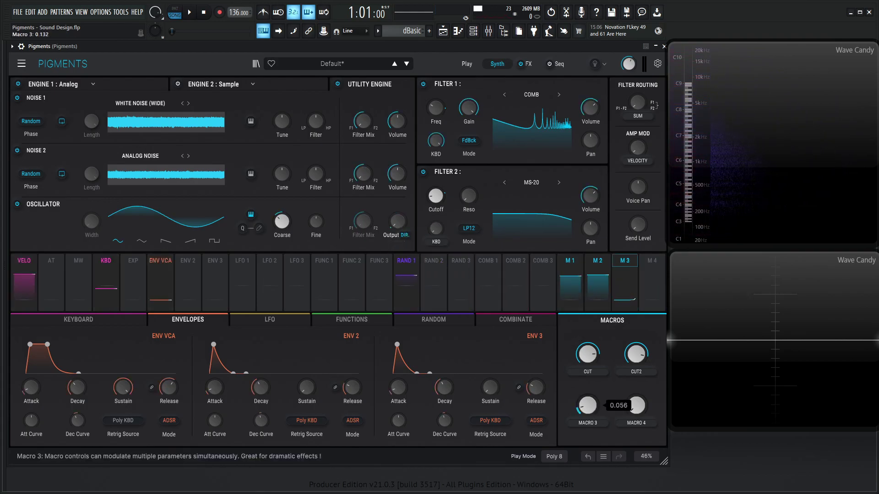
{"action": "left_click_drag", "start_coordinate": [589, 406], "coordinate": [590, 408]}
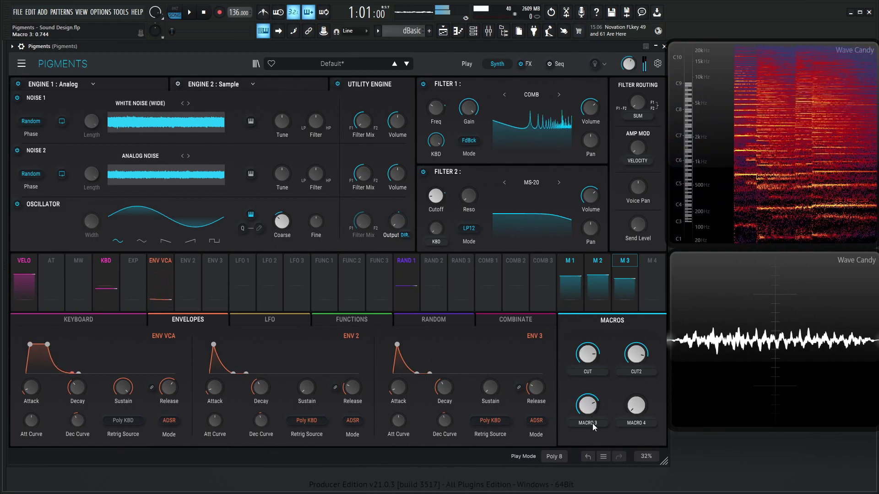
{"action": "double_click", "coordinate": [593, 424]}
{"action": "type", "text": "sub"}
{"action": "key", "text": "Return"}
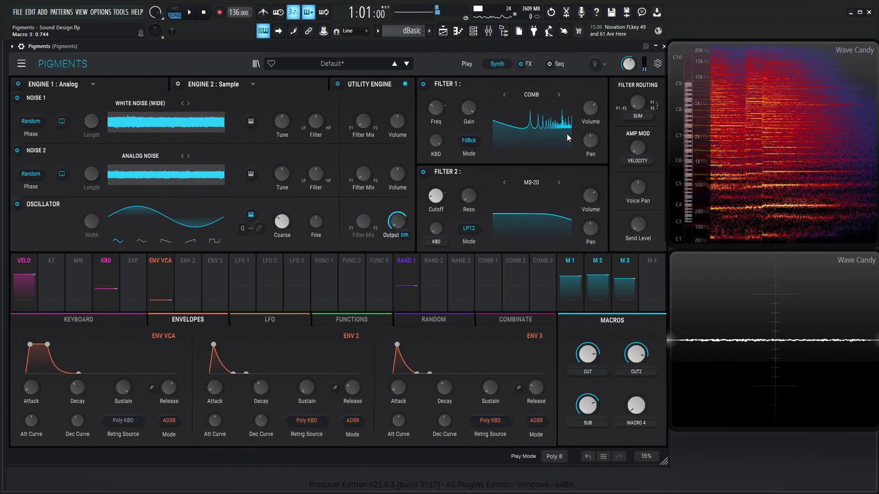
Step: Lower the FX A Delay's dry/wet to 0% and modulate it with Macro 4 at an amount of 0.37
{"action": "left_click", "coordinate": [529, 68]}
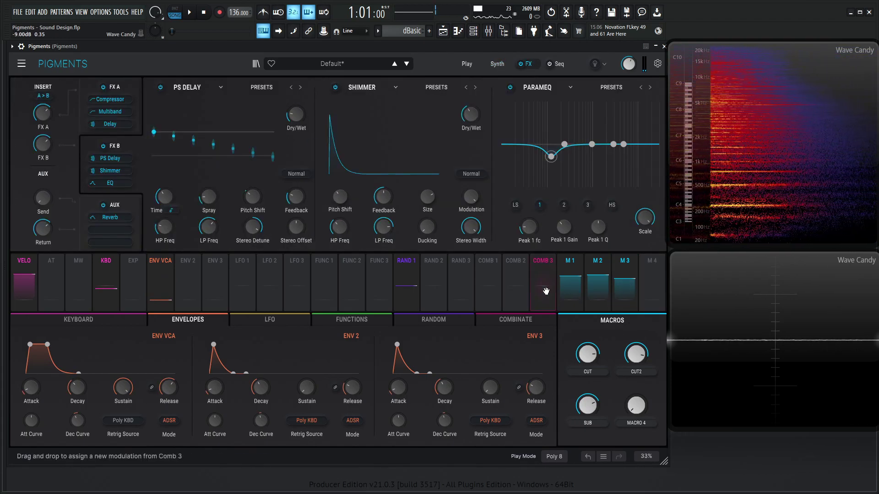
{"action": "left_click", "coordinate": [121, 82]}
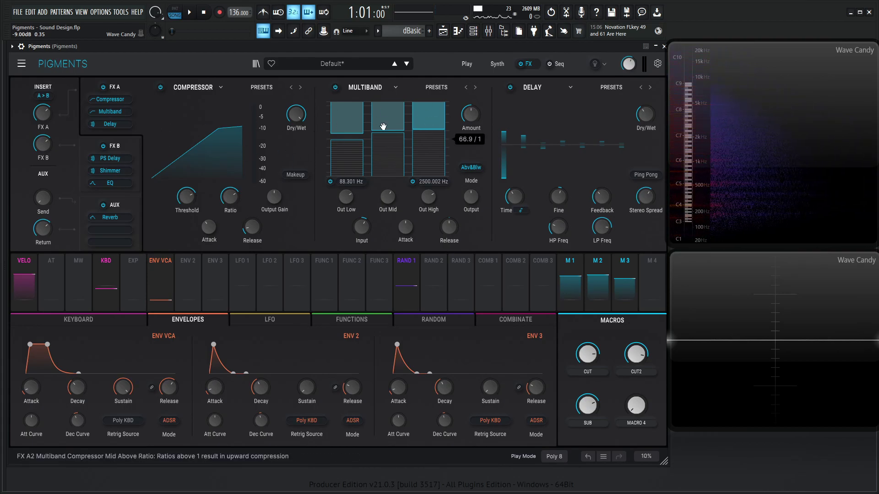
{"action": "left_click_drag", "start_coordinate": [651, 129], "coordinate": [645, 133]}
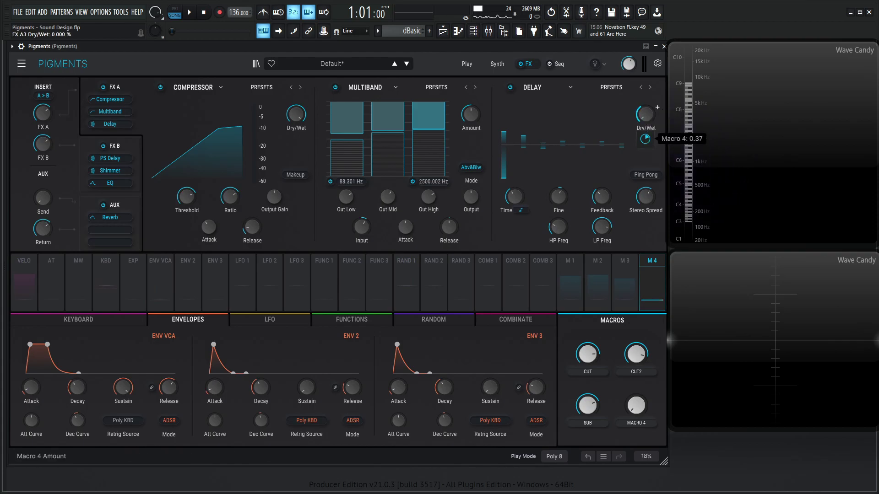
Step: Set the FX B PS Delay and Shimmer dry/wet to 0% and modulate both with Macro 4, using 0.40 for the Shimmer
{"action": "left_click", "coordinate": [131, 149]}
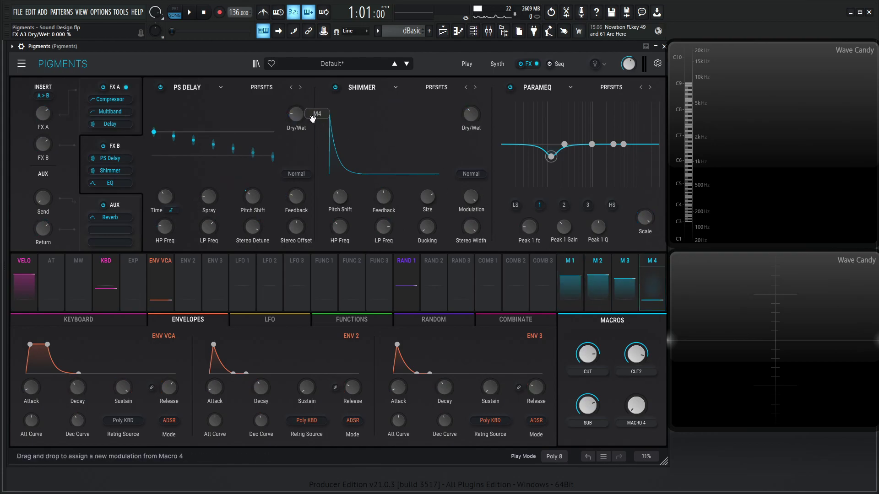
{"action": "left_click_drag", "start_coordinate": [313, 119], "coordinate": [295, 115]}
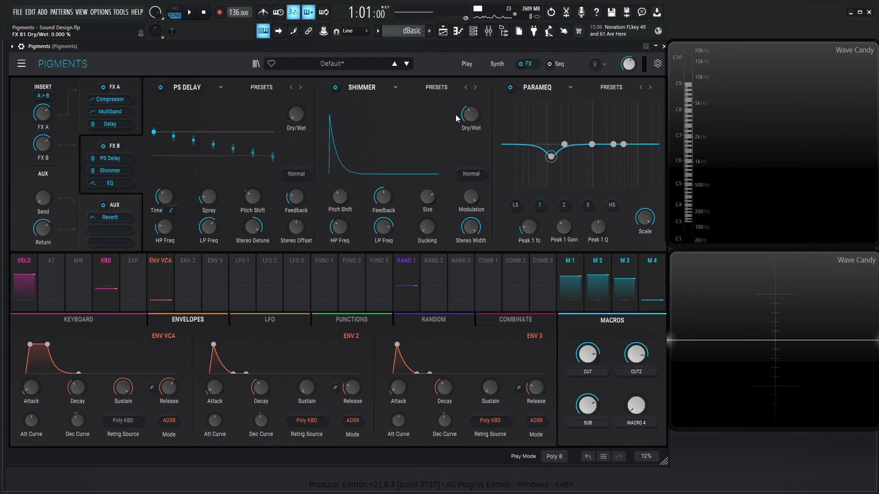
{"action": "mouse_move", "coordinate": [472, 121]}
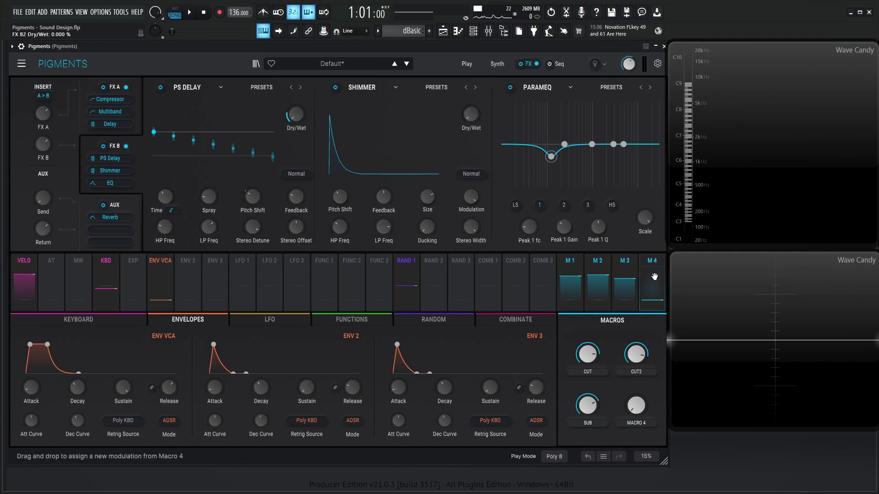
{"action": "left_click_drag", "start_coordinate": [471, 119], "coordinate": [471, 116]}
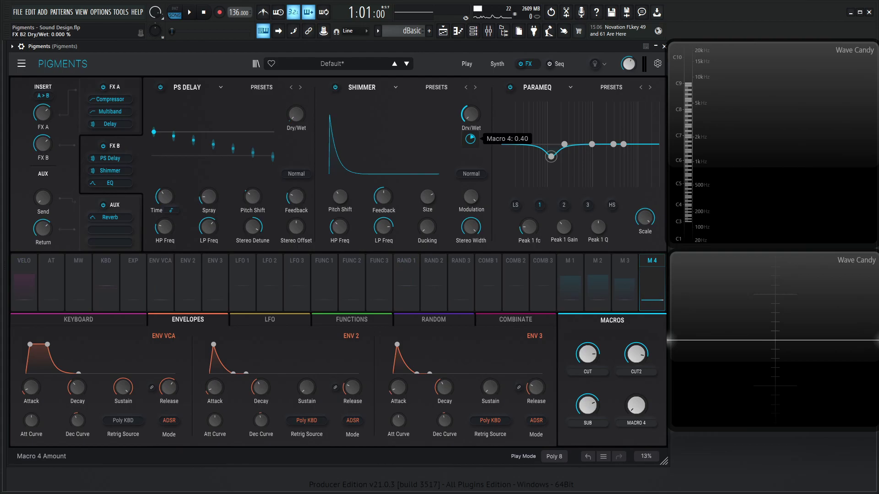
Step: Turn Macro 4 up to 1.00, name it FX and return to the synth page
{"action": "left_click_drag", "start_coordinate": [641, 405], "coordinate": [642, 348]}
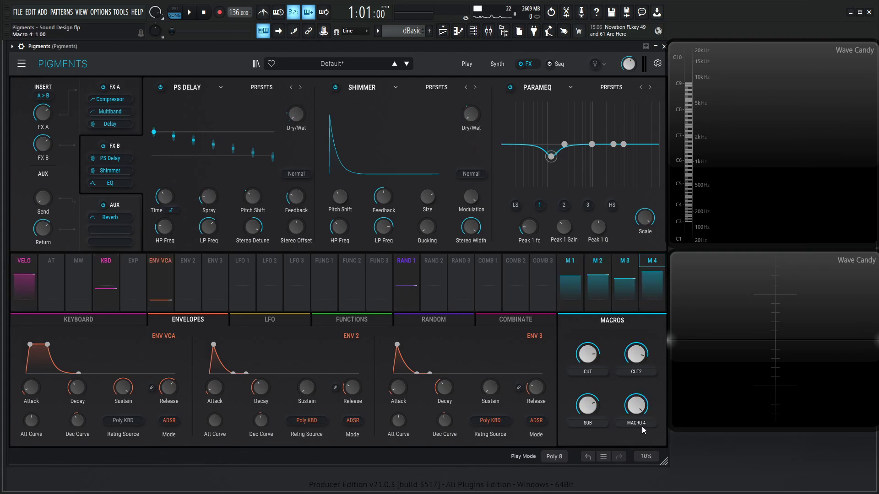
{"action": "key", "text": "c"}
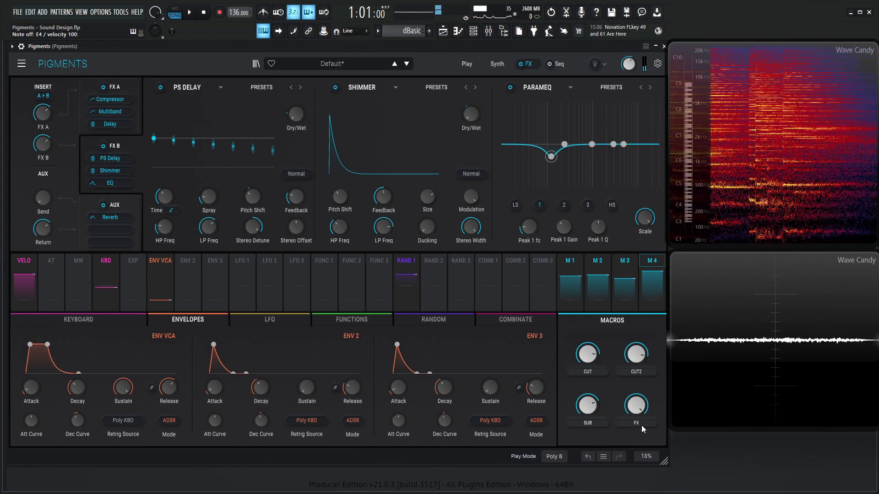
{"action": "left_click", "coordinate": [496, 64]}
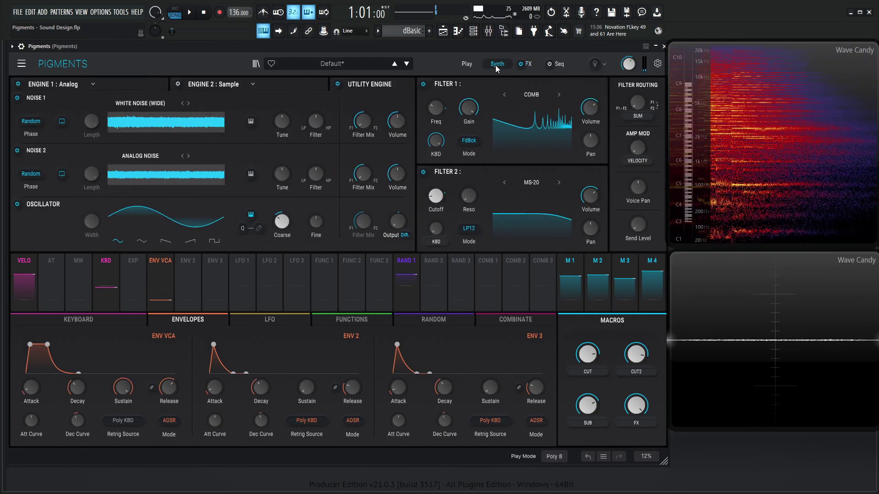